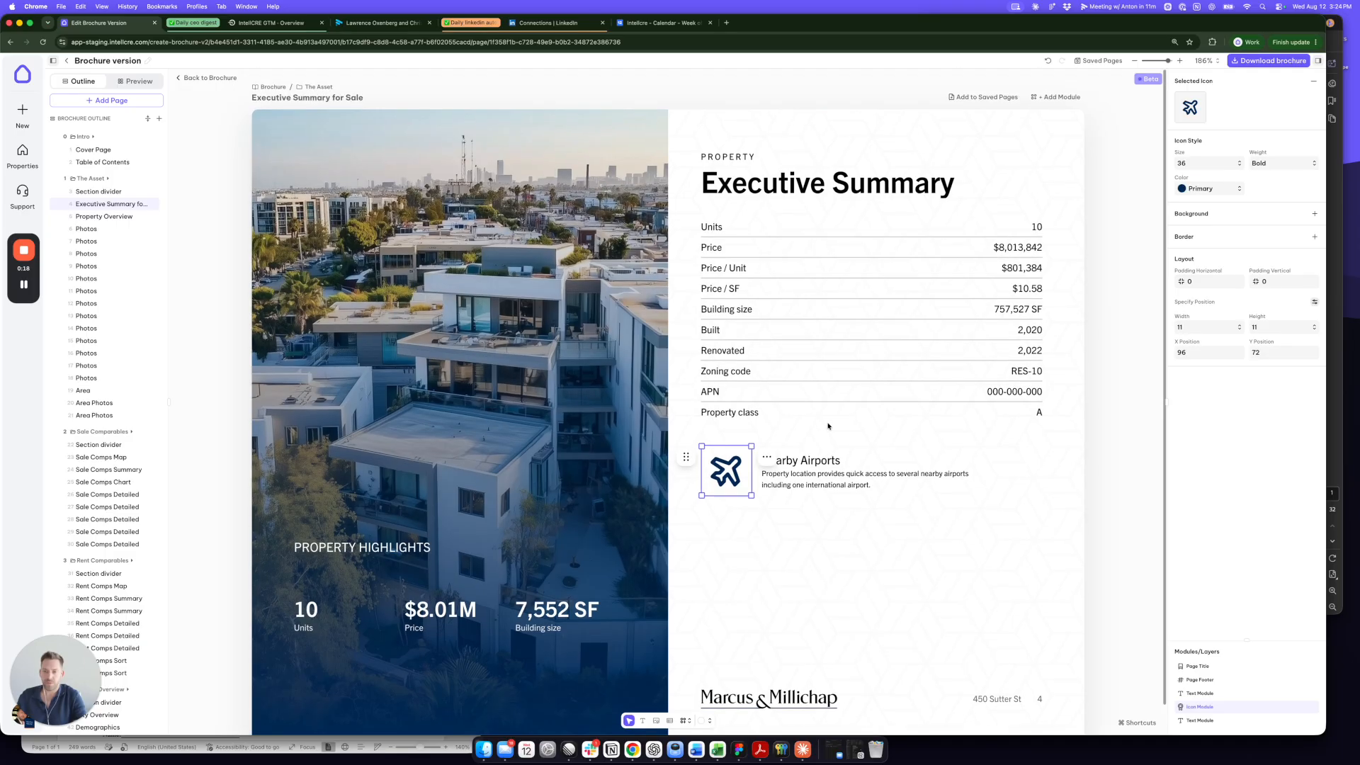
Add an icon module below the Nearby Airports icon and fill it with the circled dollar icon from a "money" search
{"action": "left_click", "coordinate": [784, 436]}
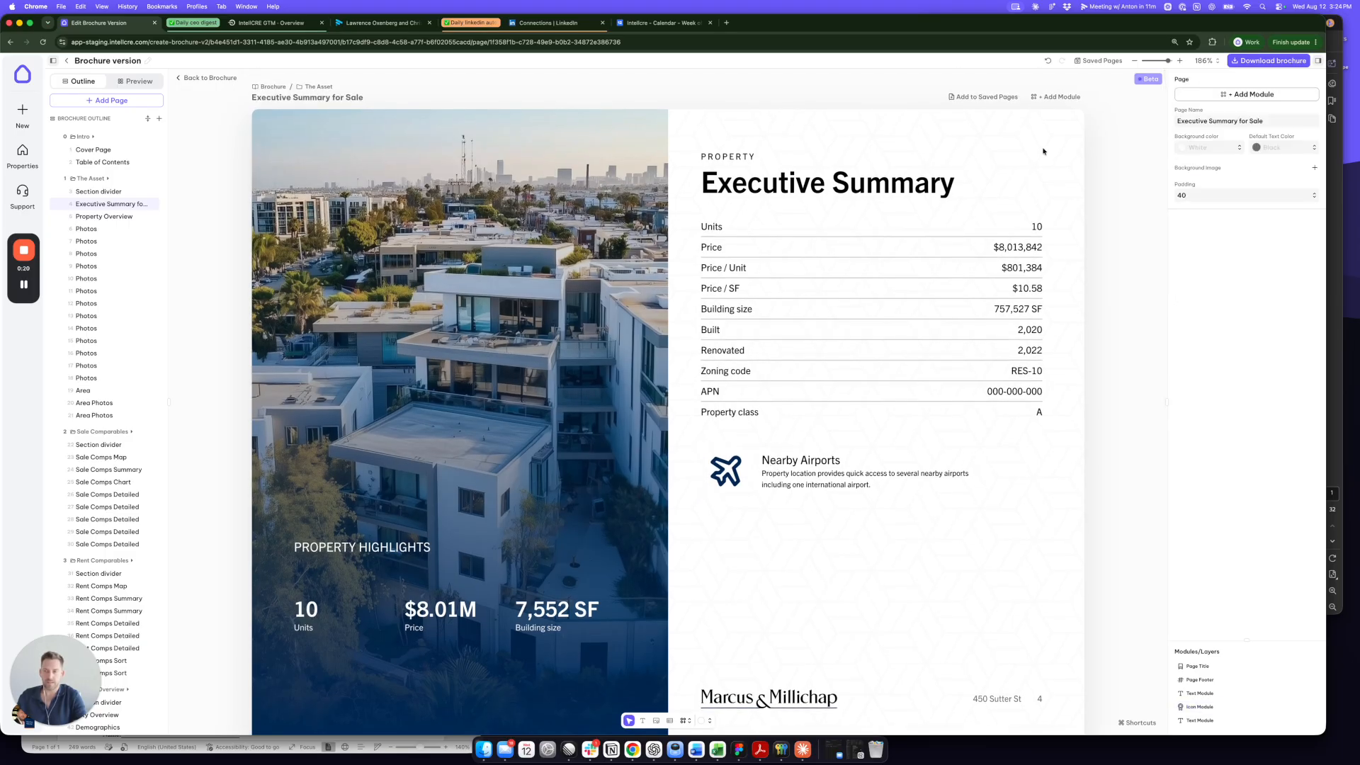
{"action": "left_click", "coordinate": [1057, 97]}
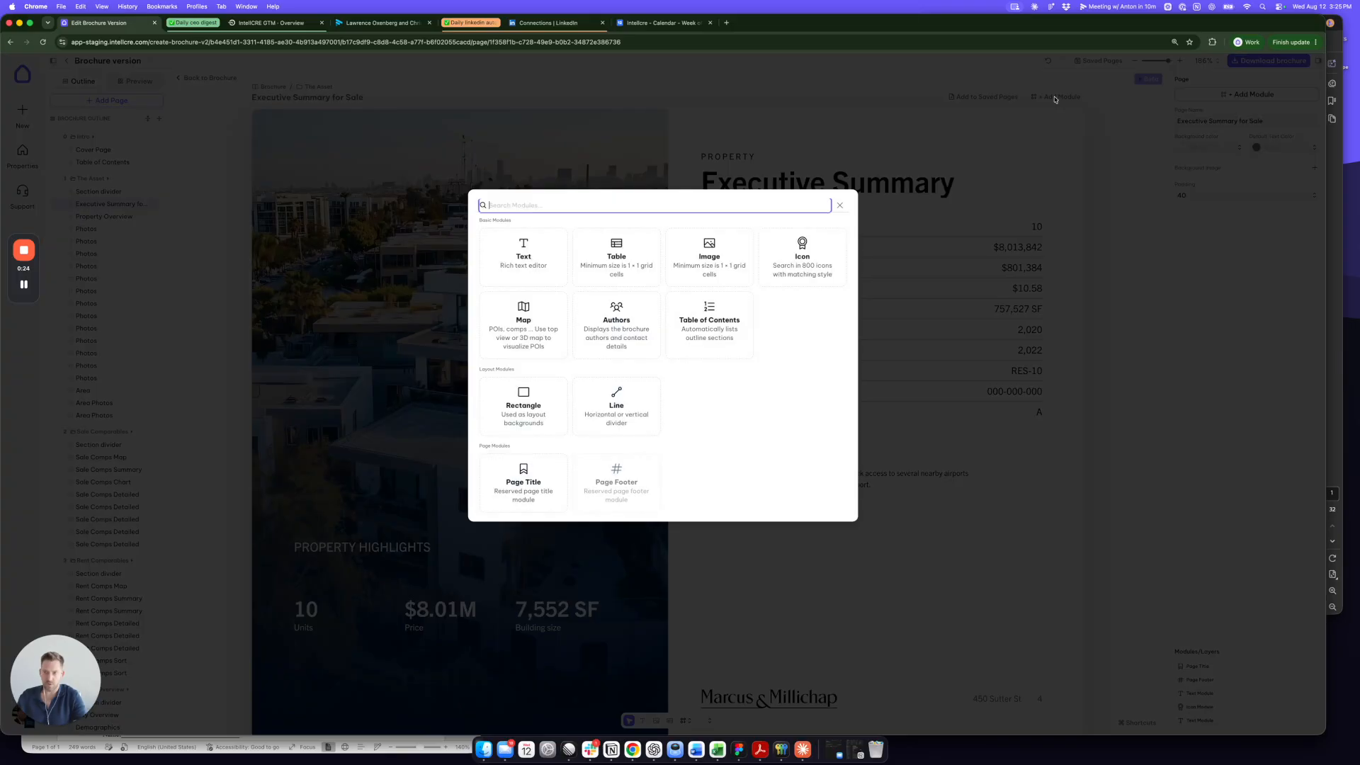
{"action": "left_click", "coordinate": [805, 262]}
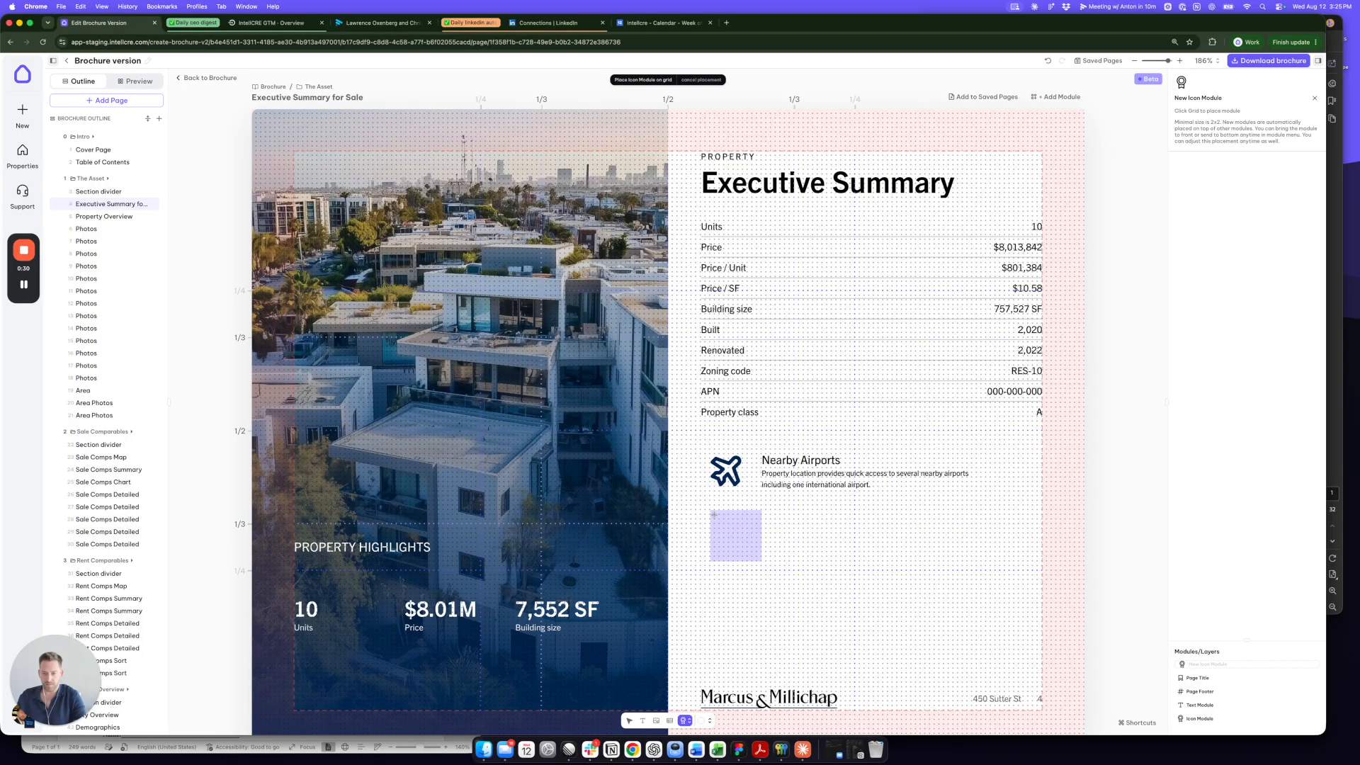
{"action": "left_click", "coordinate": [714, 515]}
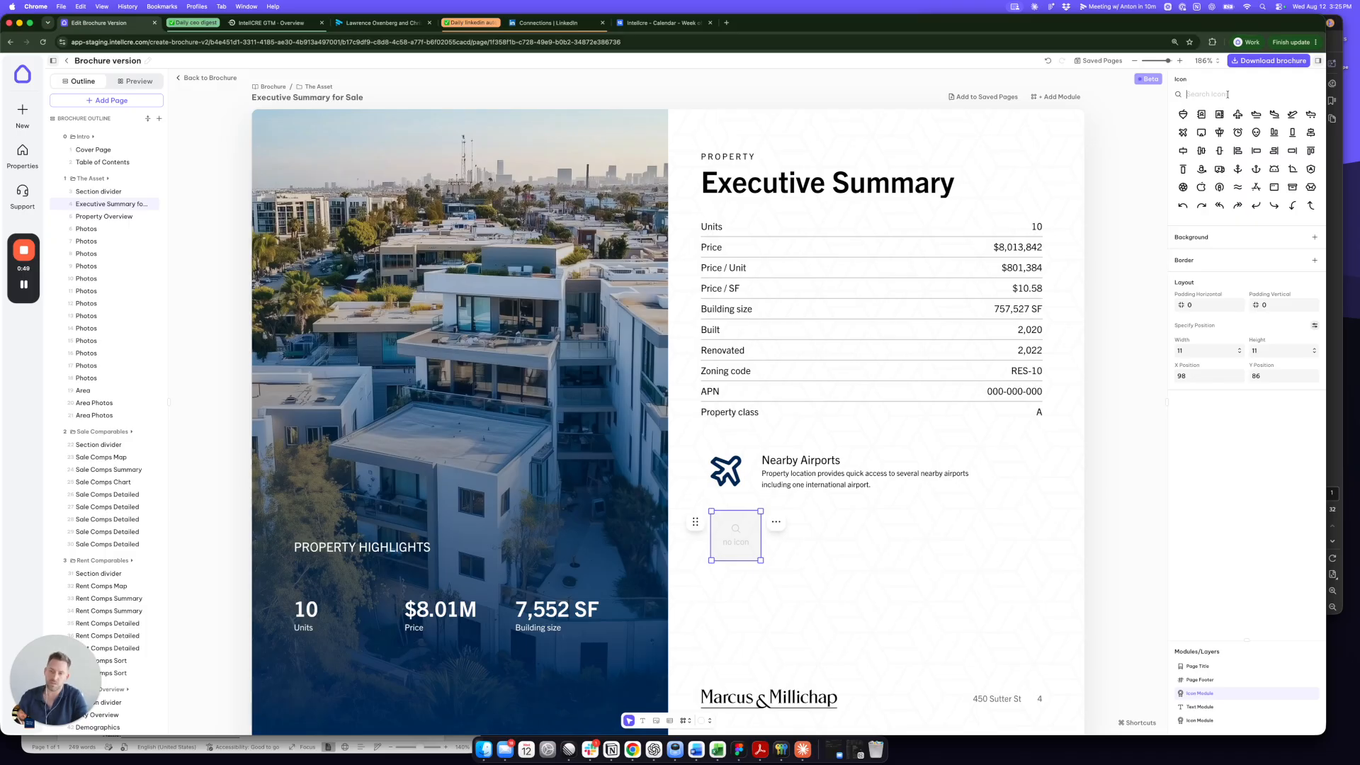
{"action": "type", "text": "money"}
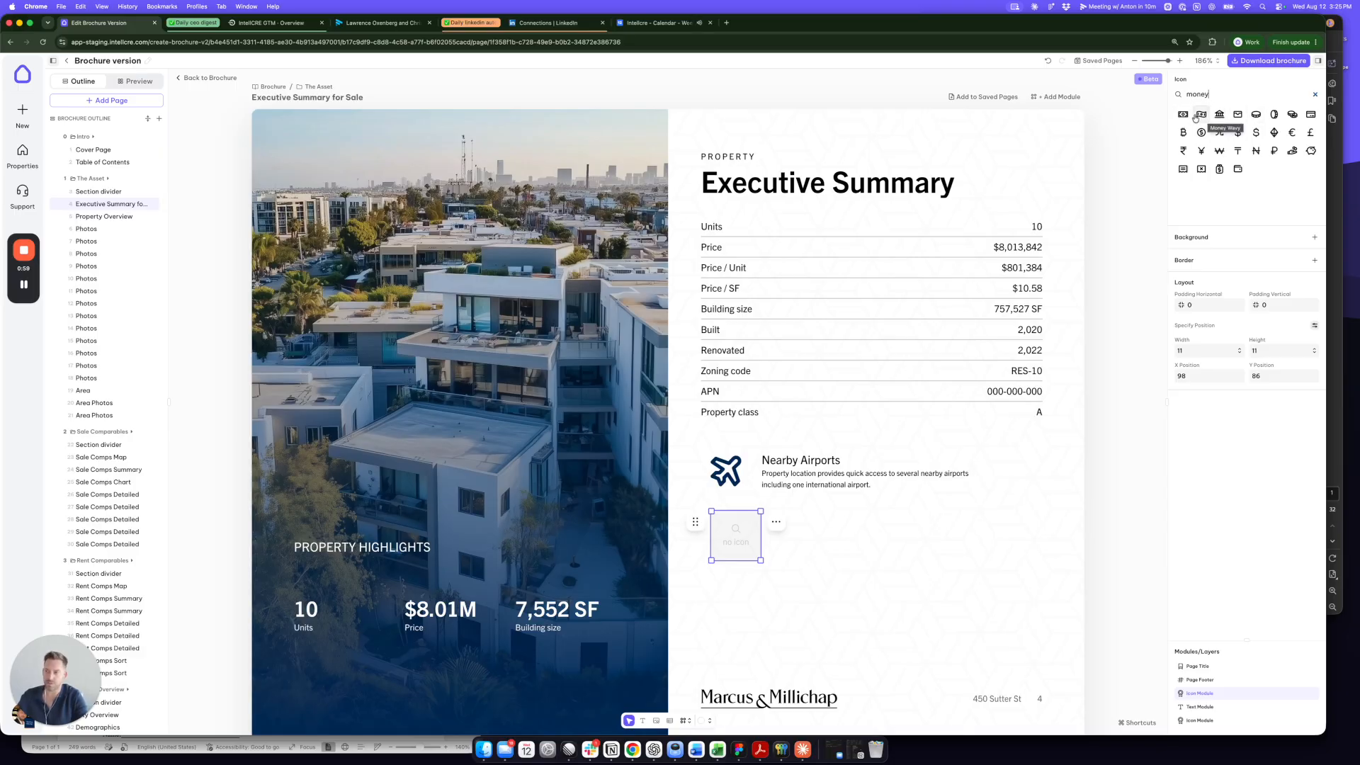
{"action": "left_click", "coordinate": [1201, 133]}
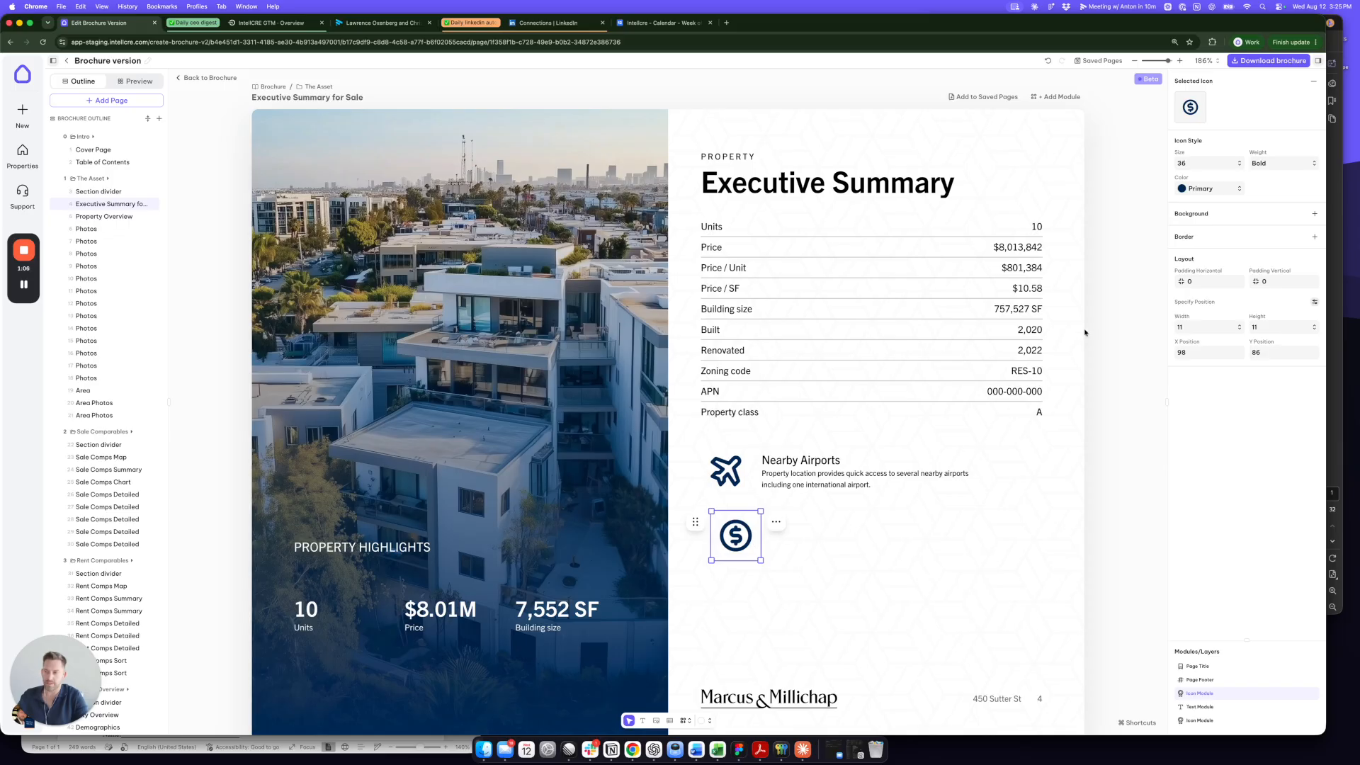
Try sizes 24 and 96 on the dollar icon, finishing with its size set to 24
{"action": "left_click", "coordinate": [1240, 168]}
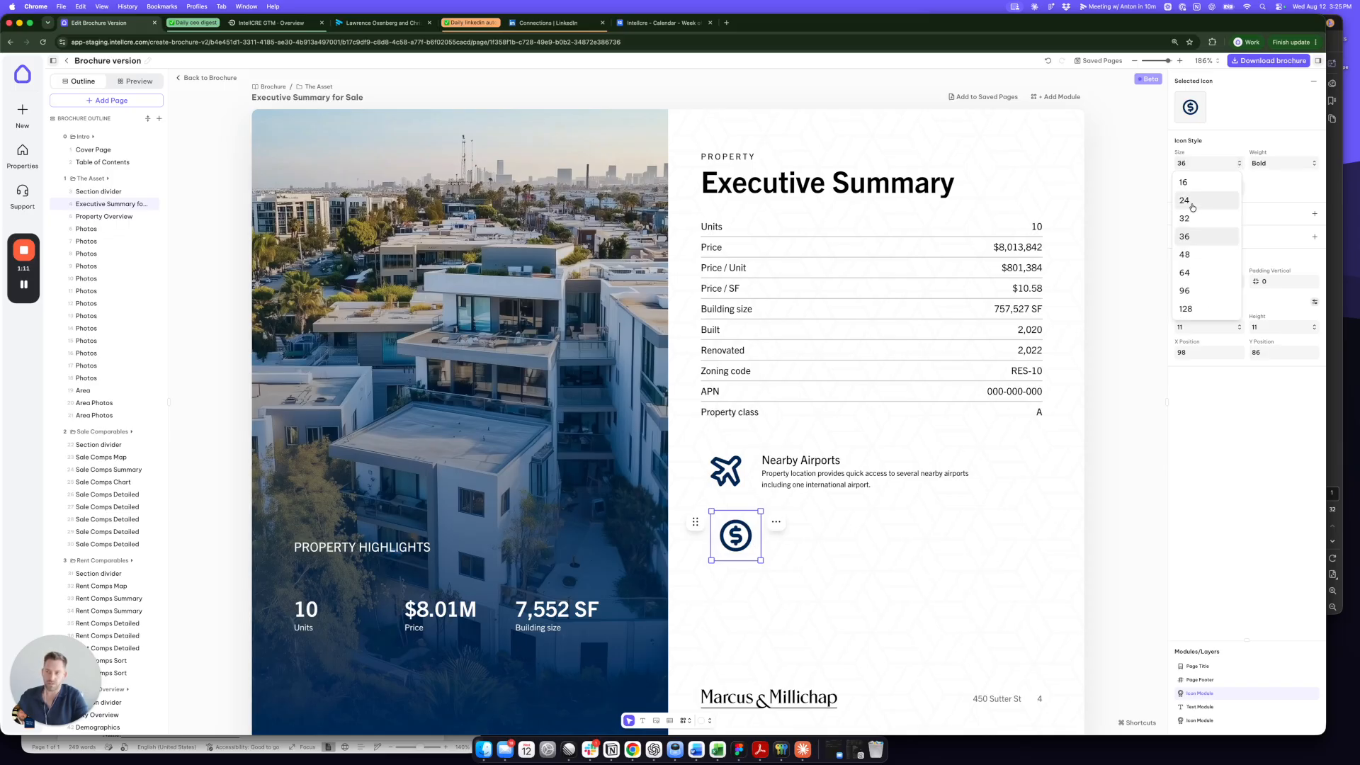
{"action": "left_click", "coordinate": [1192, 203]}
{"action": "left_click", "coordinate": [1239, 164]}
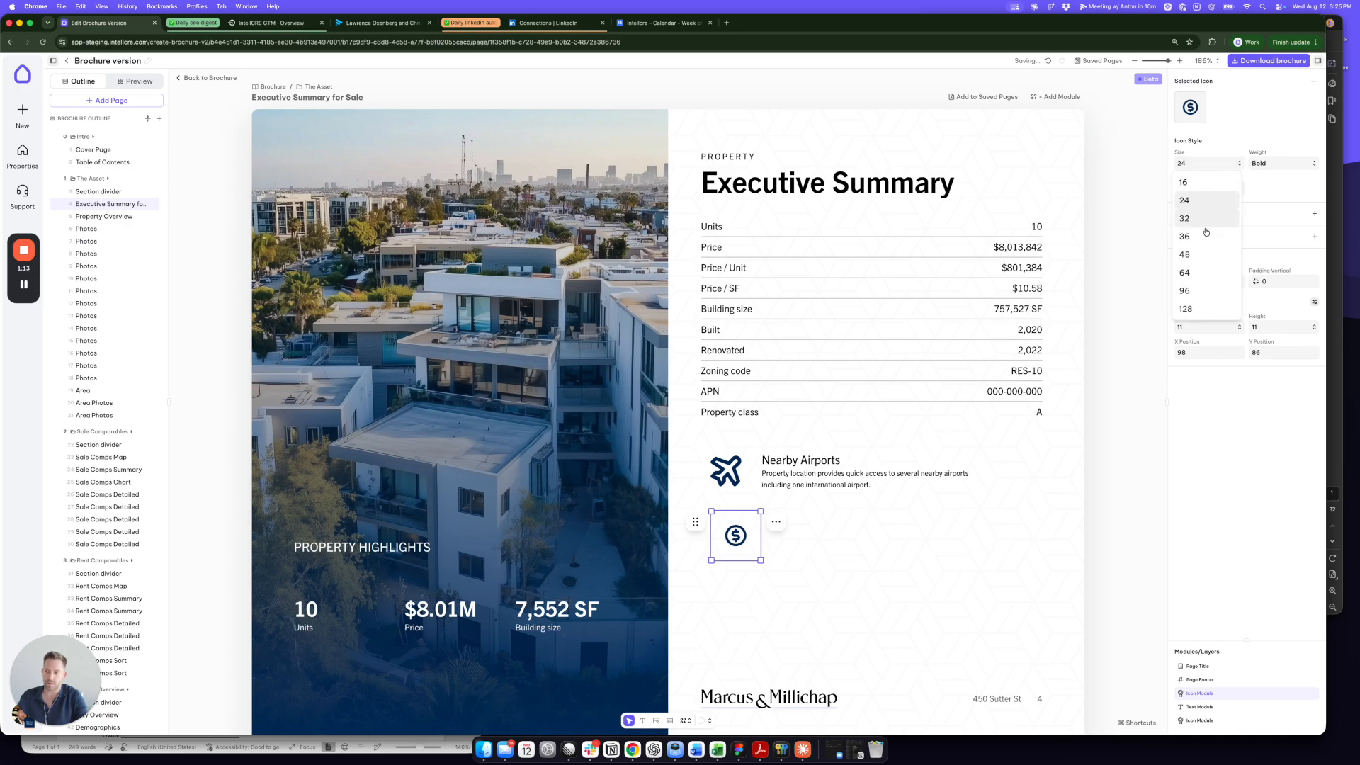
{"action": "left_click", "coordinate": [1197, 290]}
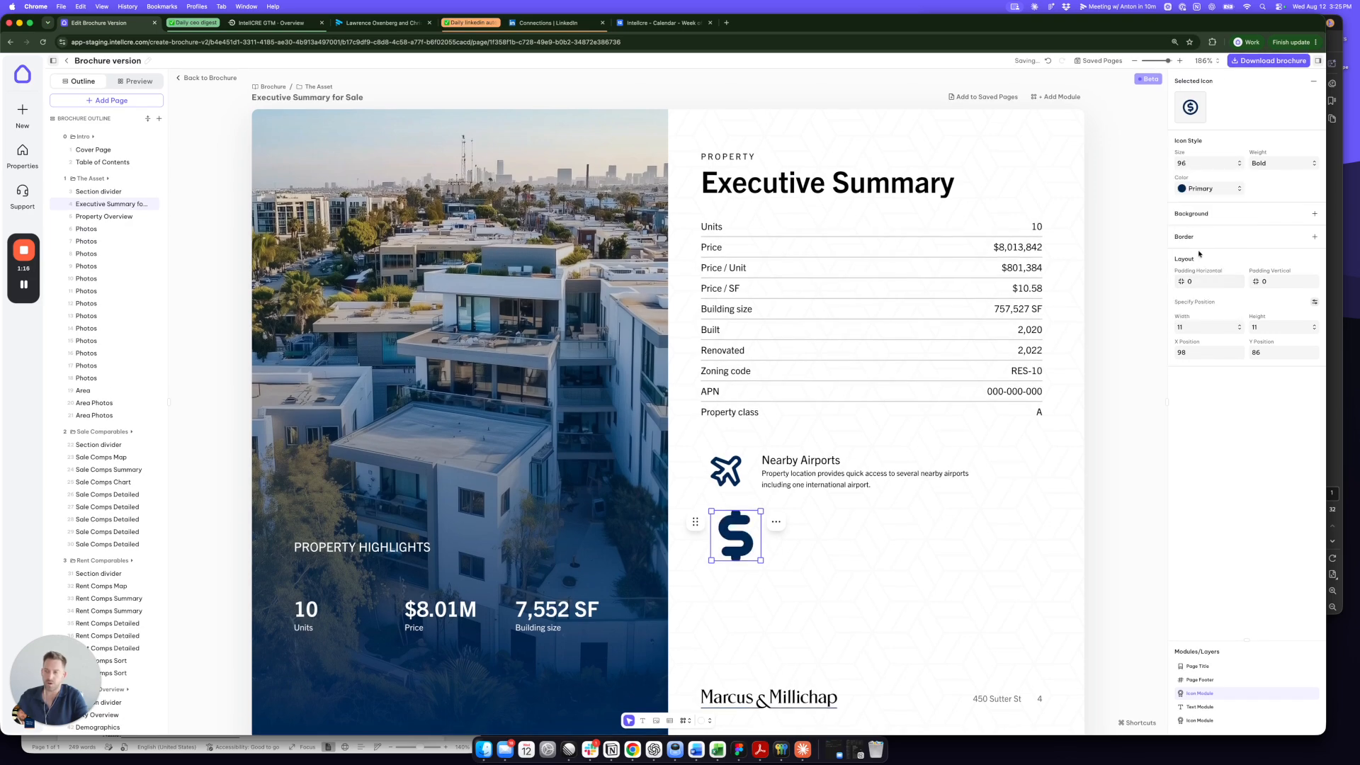
{"action": "left_click", "coordinate": [1239, 164]}
{"action": "left_click", "coordinate": [1204, 203]}
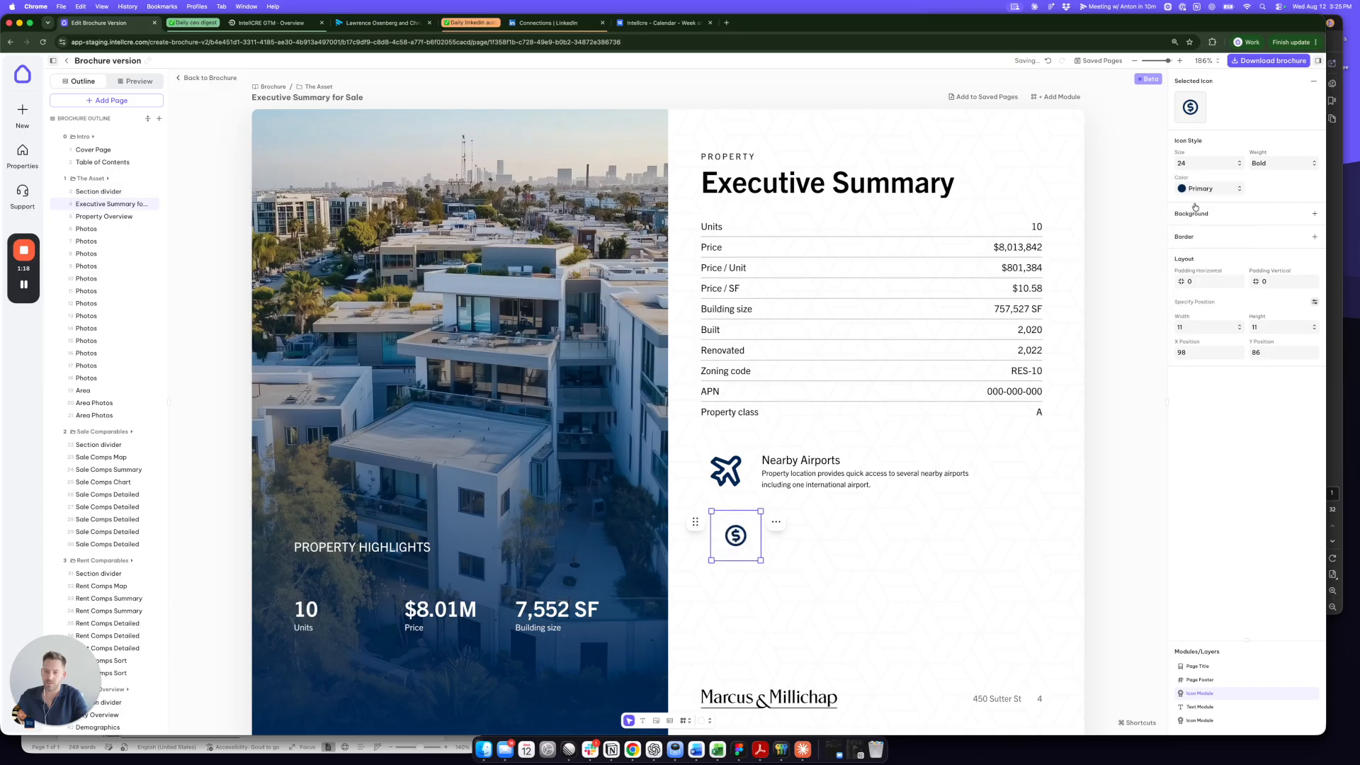
Try the Light and Duotone weights on the dollar icon, finishing with its weight set to Fill
{"action": "left_click", "coordinate": [1270, 164]}
{"action": "left_click", "coordinate": [1267, 203]}
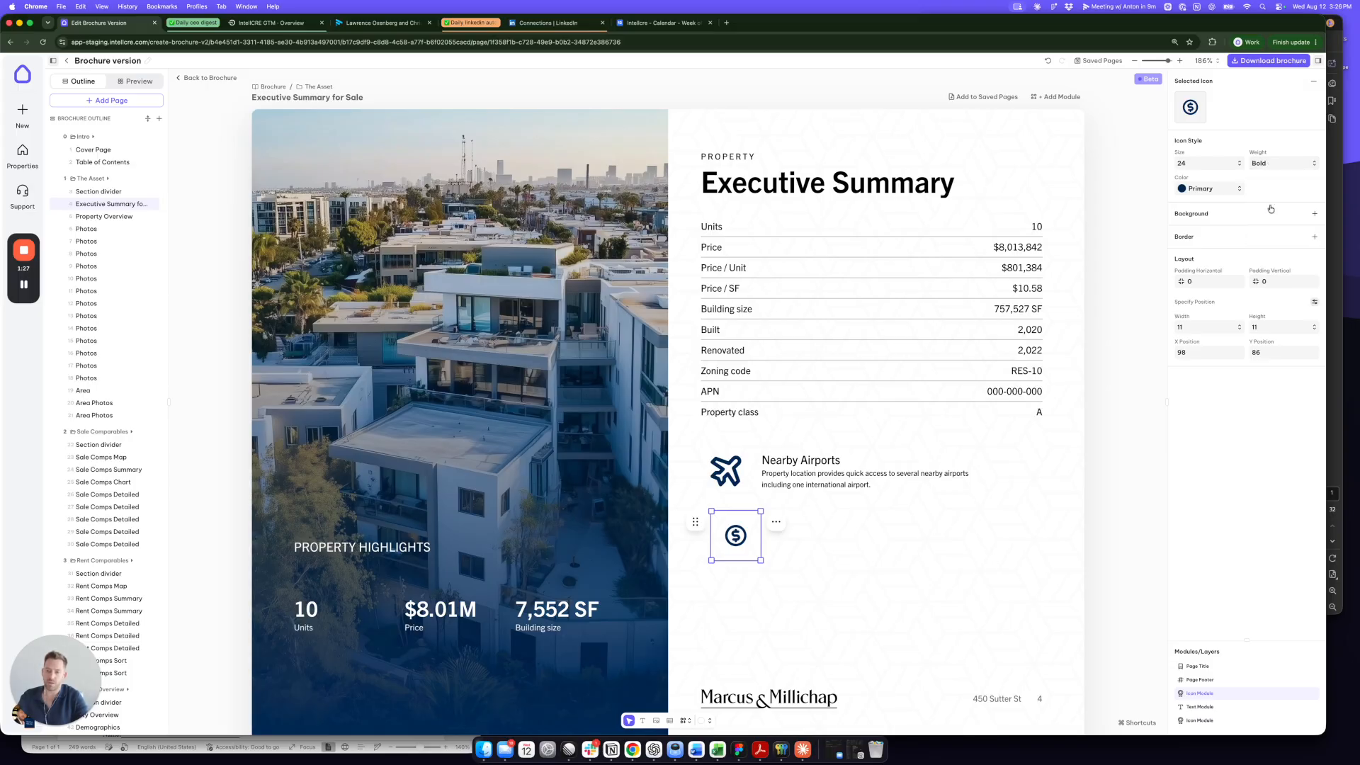
{"action": "left_click", "coordinate": [1271, 164]}
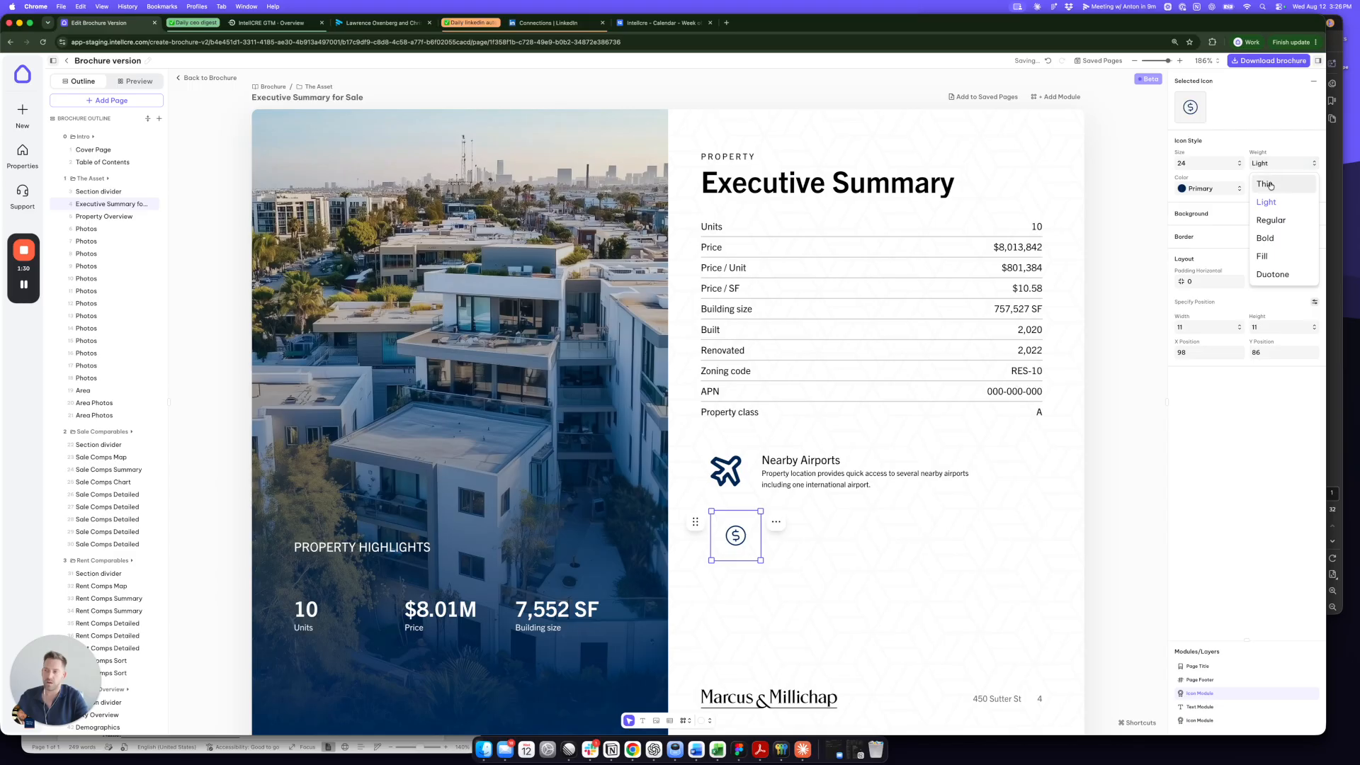
{"action": "left_click", "coordinate": [1273, 275]}
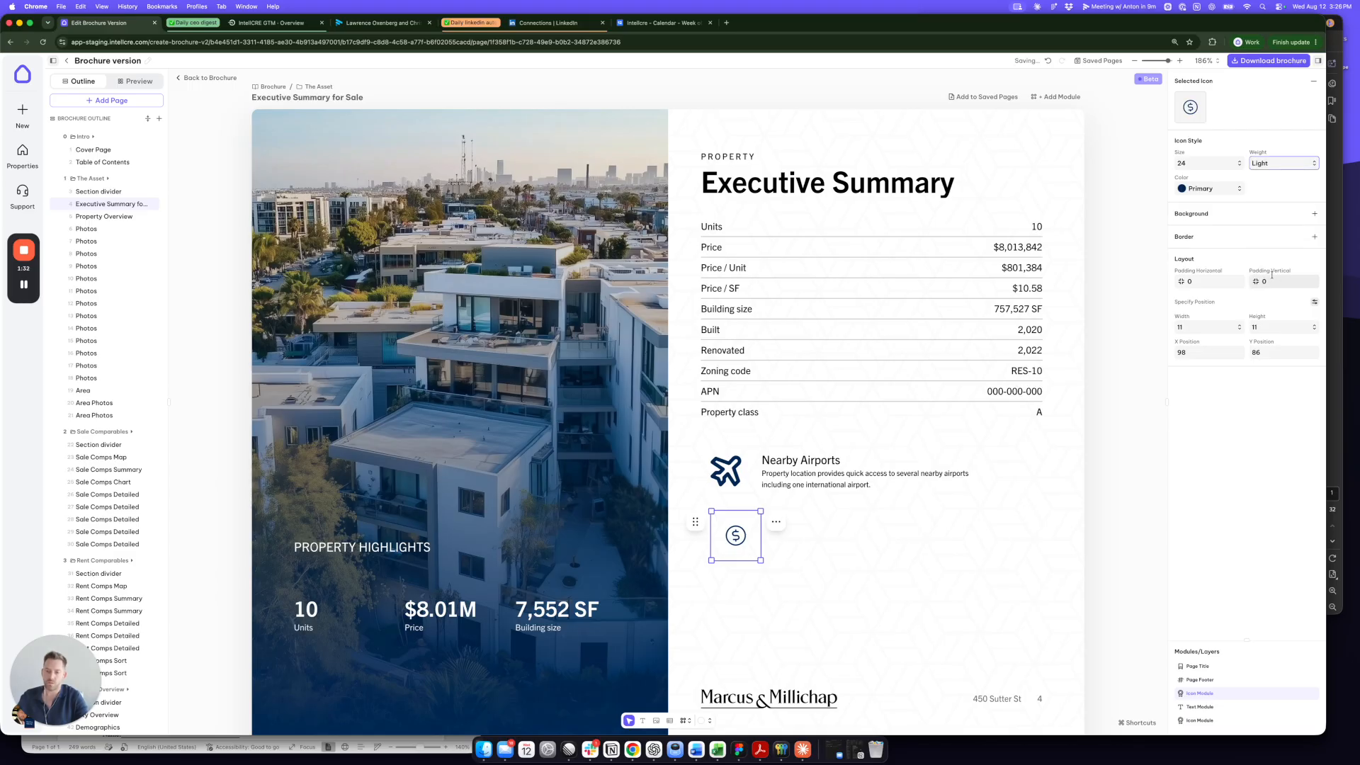
{"action": "left_click", "coordinate": [1280, 164]}
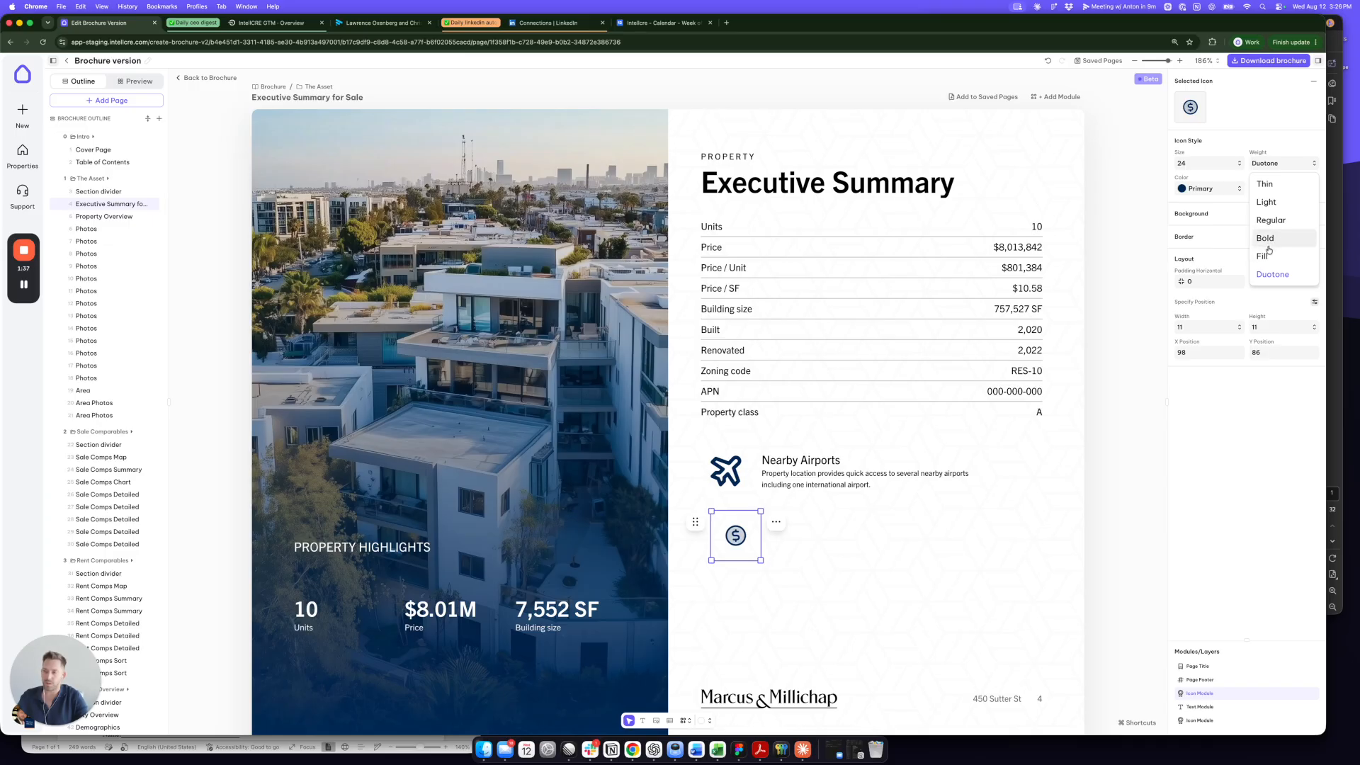
{"action": "left_click", "coordinate": [1268, 256]}
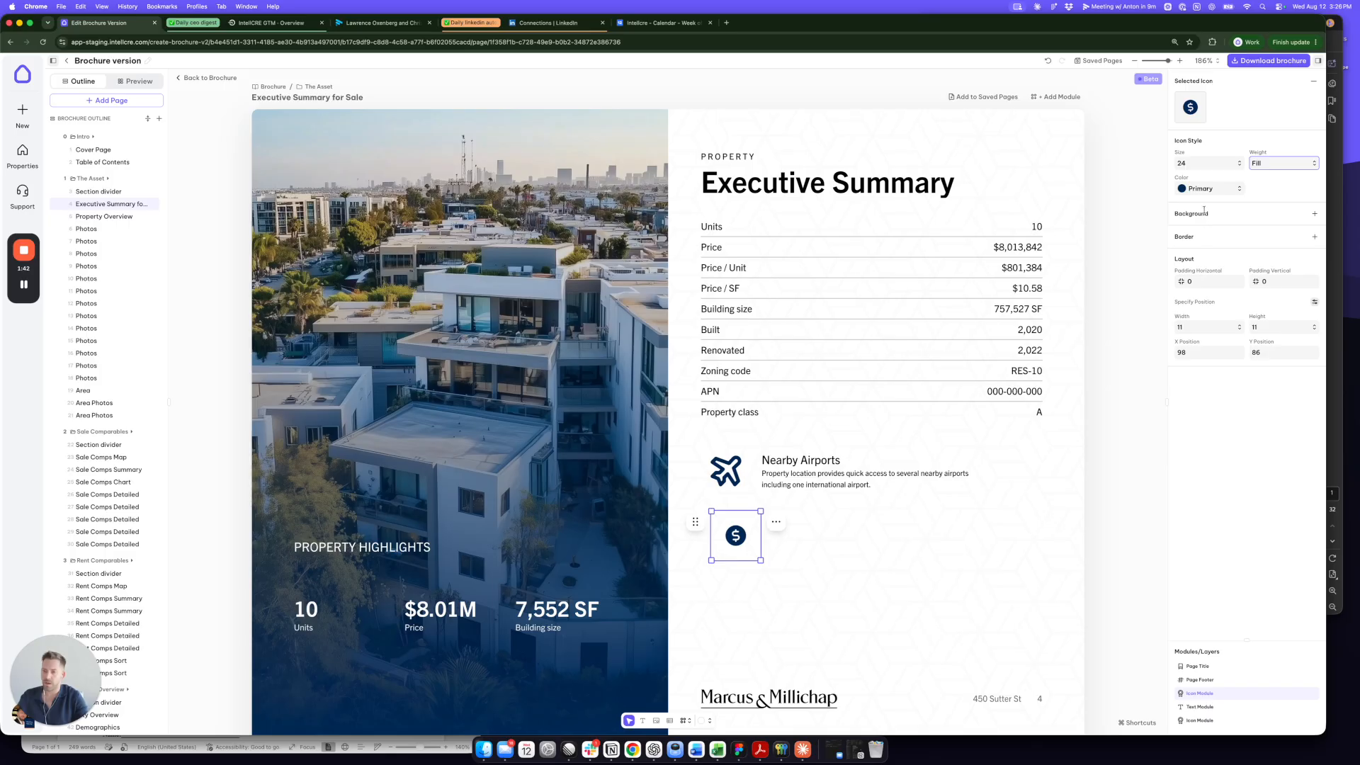
Set the dollar icon's color to Secondary and try a solid Chart Yellow background, returning the background to Transparent
{"action": "left_click", "coordinate": [1226, 190]}
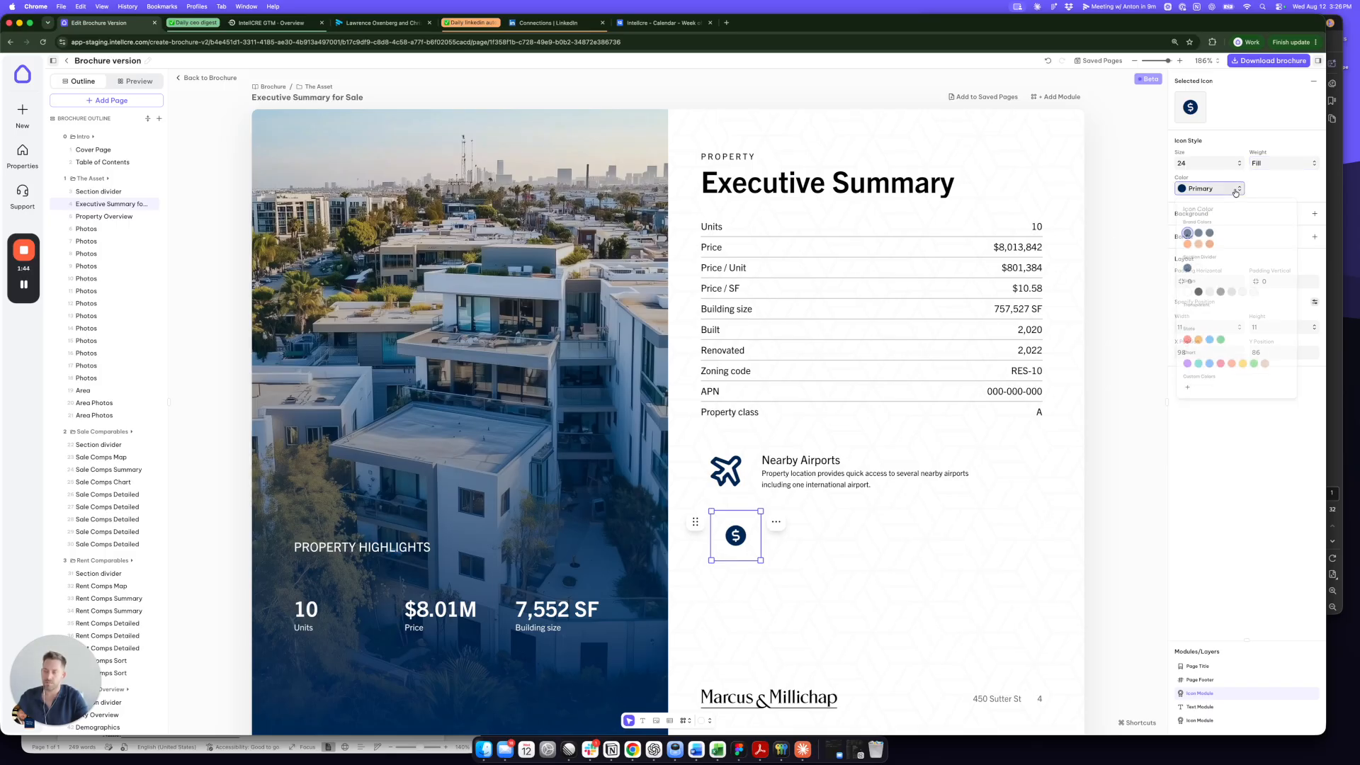
{"action": "left_click", "coordinate": [1188, 245]}
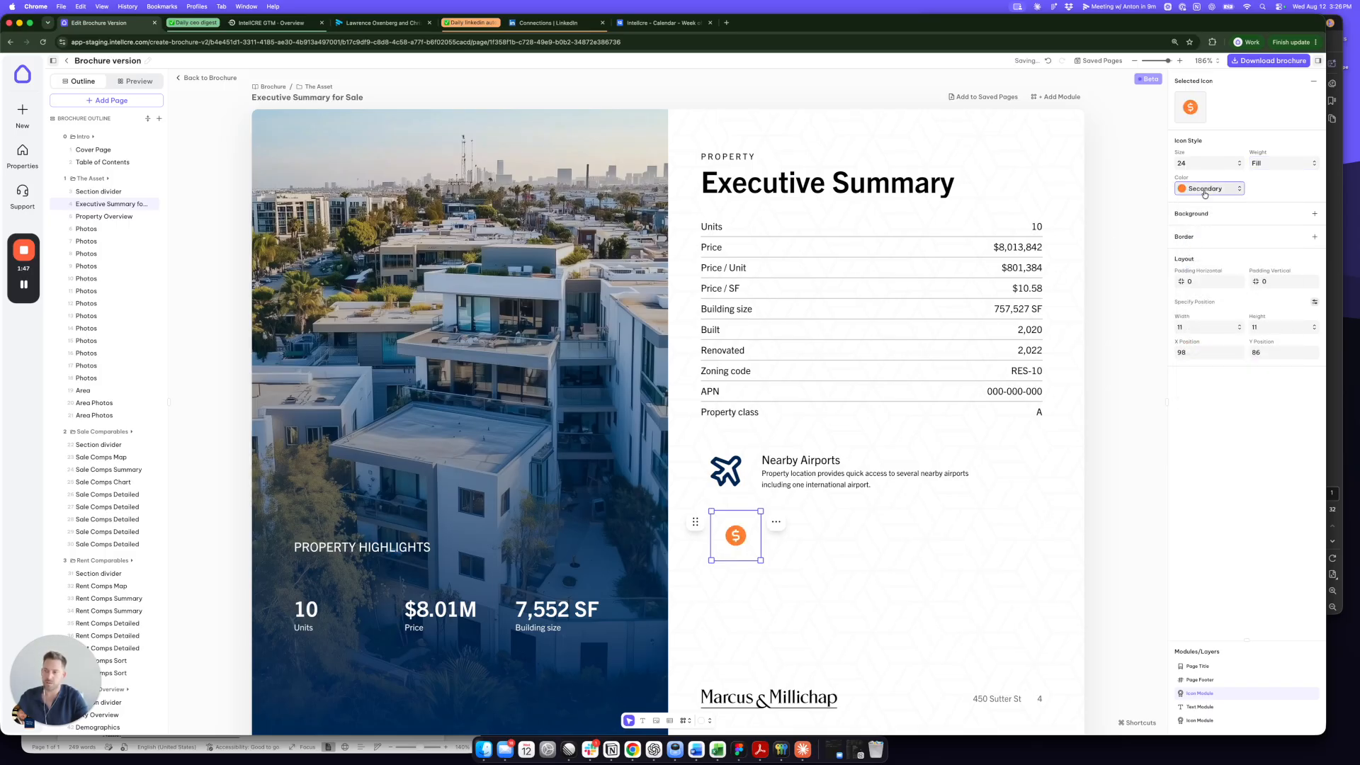
{"action": "left_click", "coordinate": [1314, 213]}
{"action": "left_click", "coordinate": [1213, 262]}
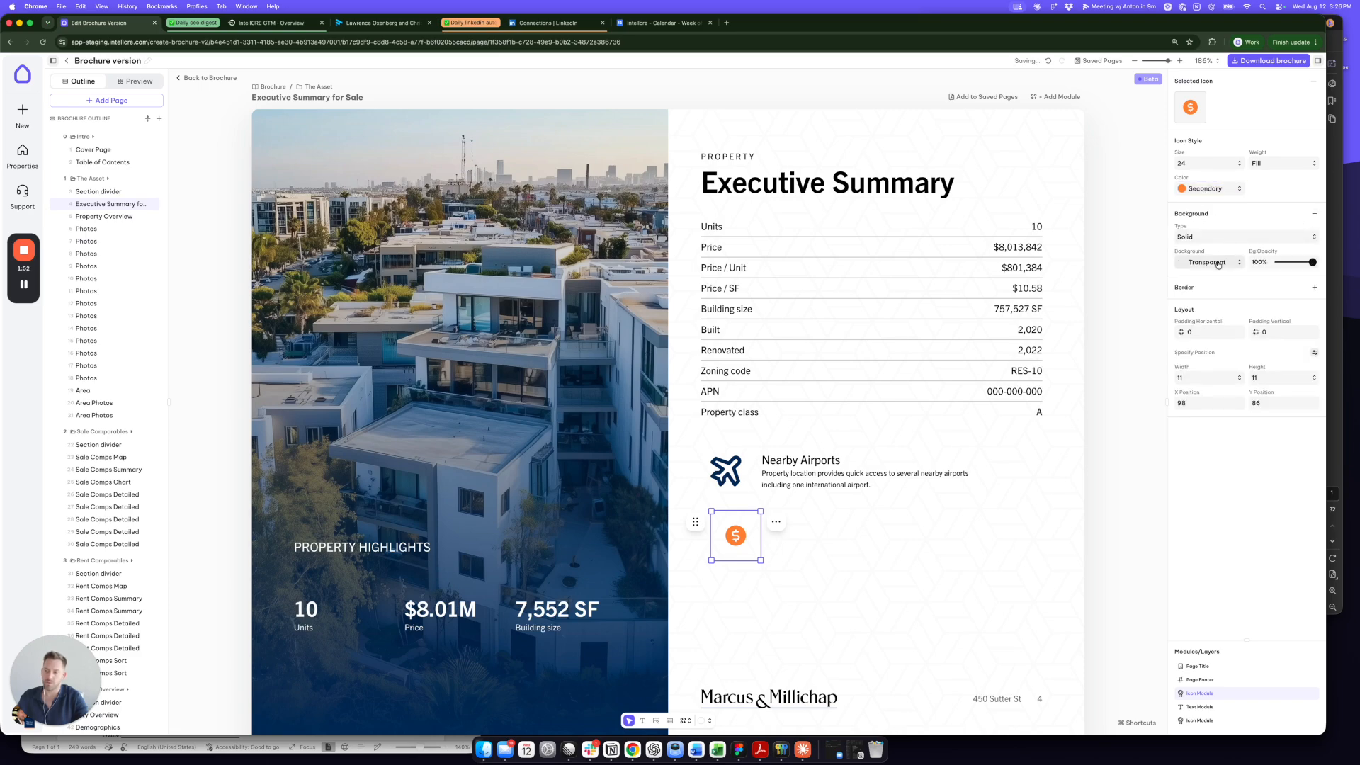
{"action": "left_click", "coordinate": [1243, 441]}
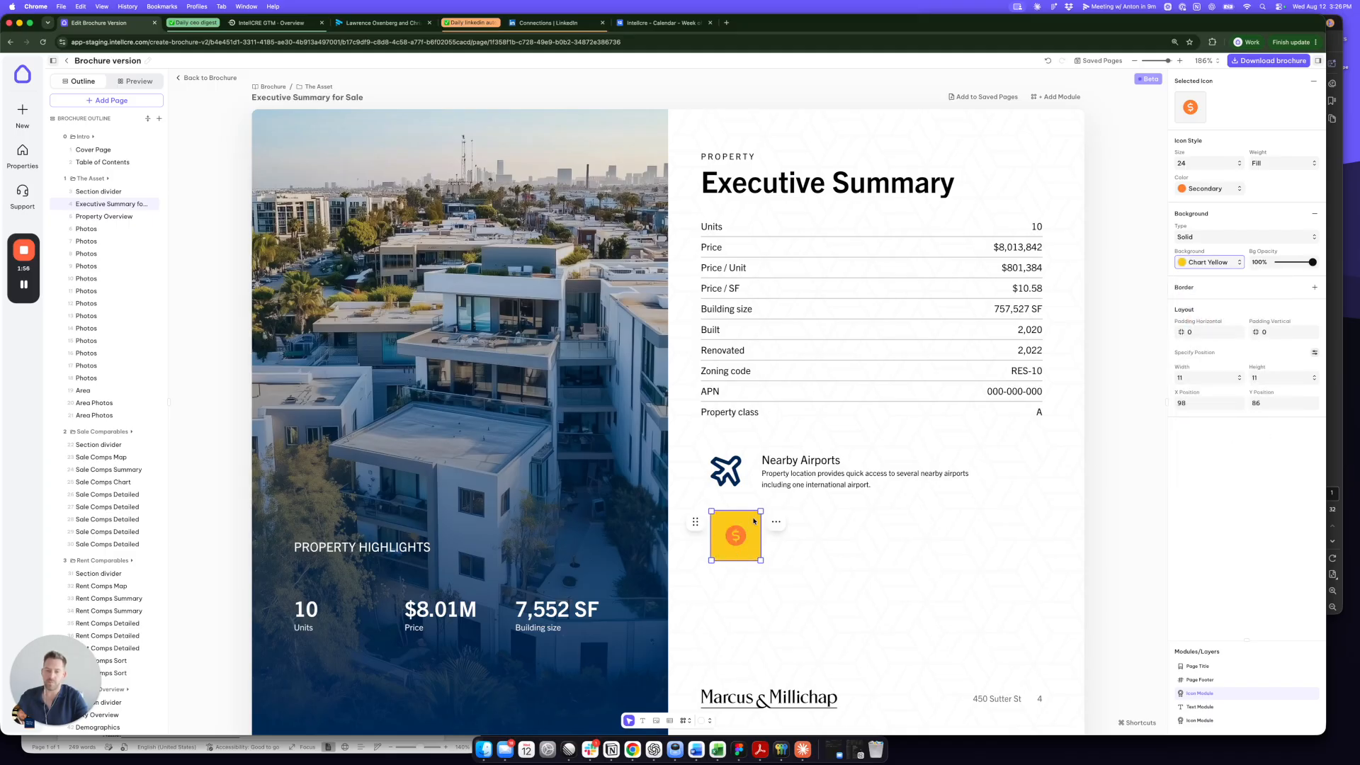
{"action": "left_click", "coordinate": [1239, 263]}
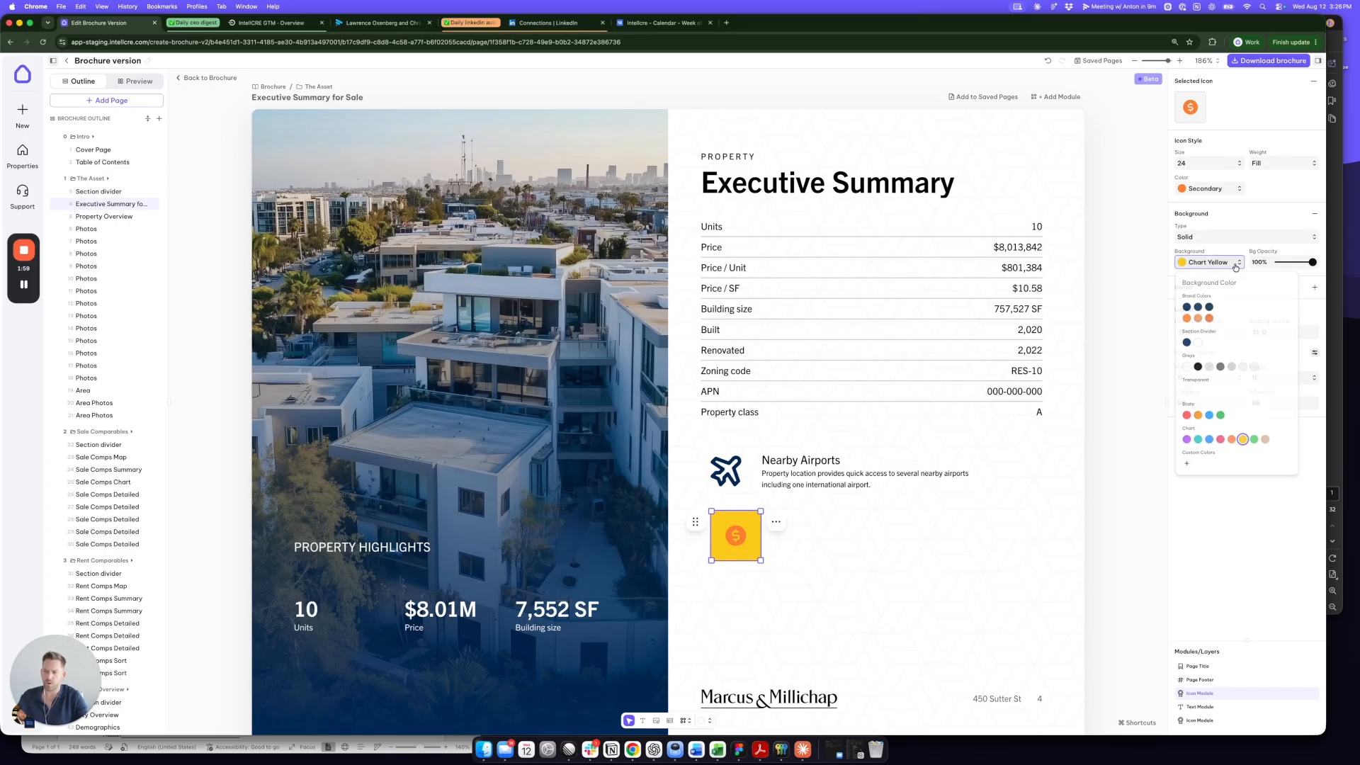
{"action": "left_click", "coordinate": [1186, 391]}
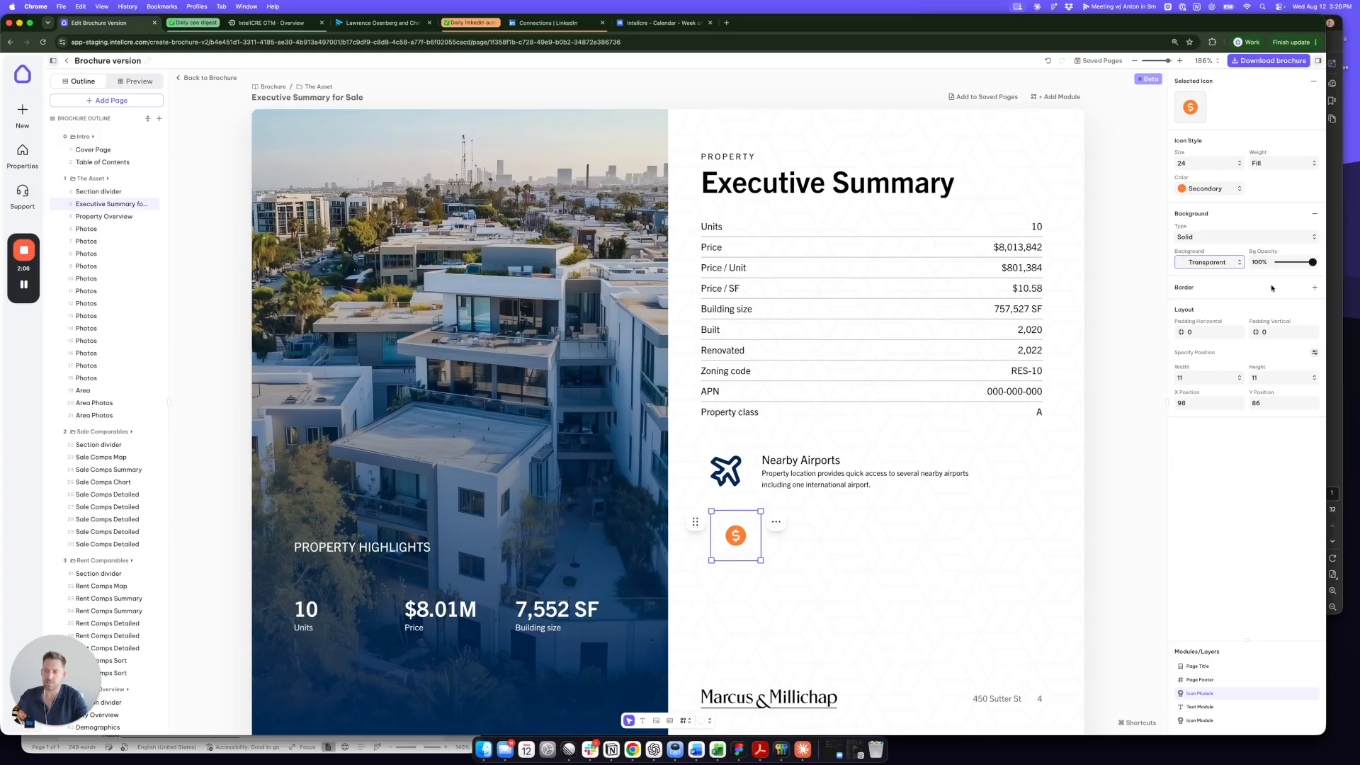
Try a green Success border on the dollar icon module and remove the border again
{"action": "left_click", "coordinate": [1315, 287]}
{"action": "left_click", "coordinate": [1208, 310]}
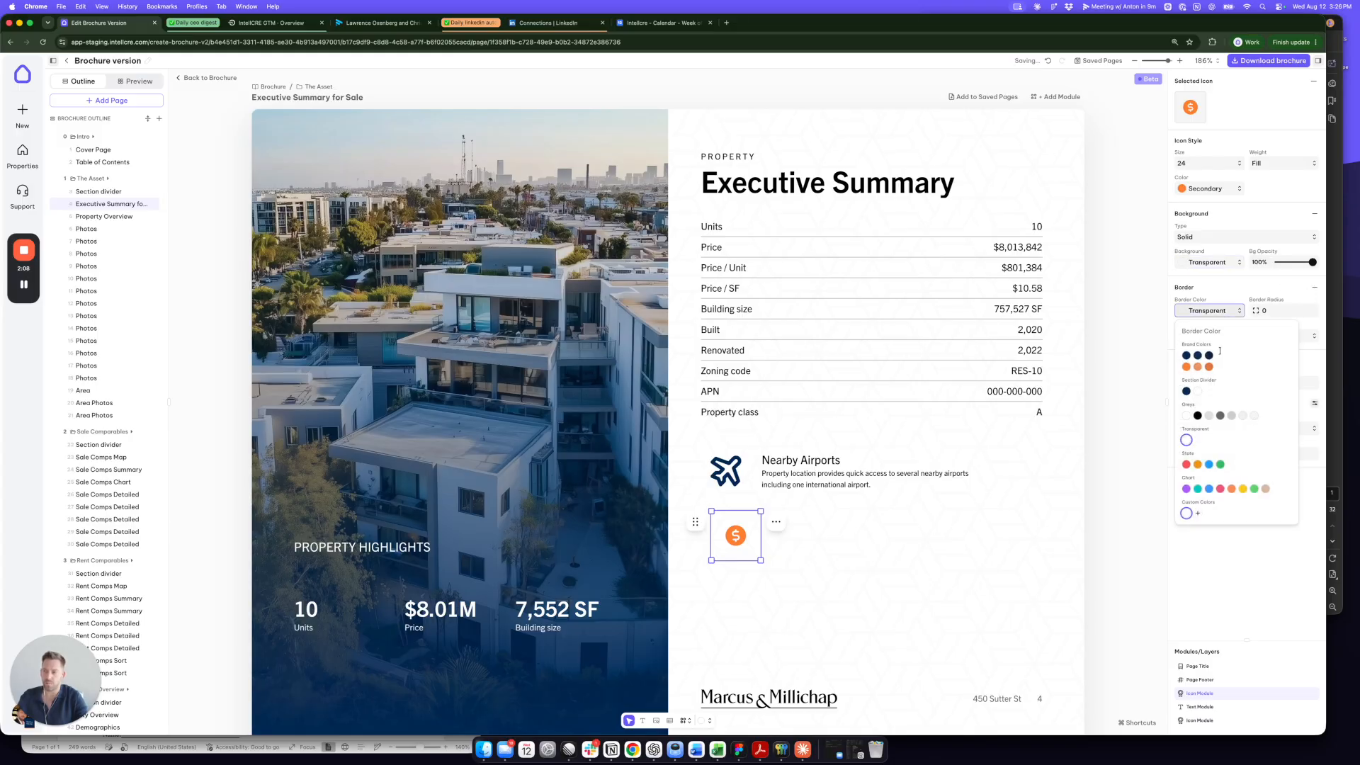
{"action": "left_click", "coordinate": [1220, 464]}
{"action": "left_click", "coordinate": [869, 550]}
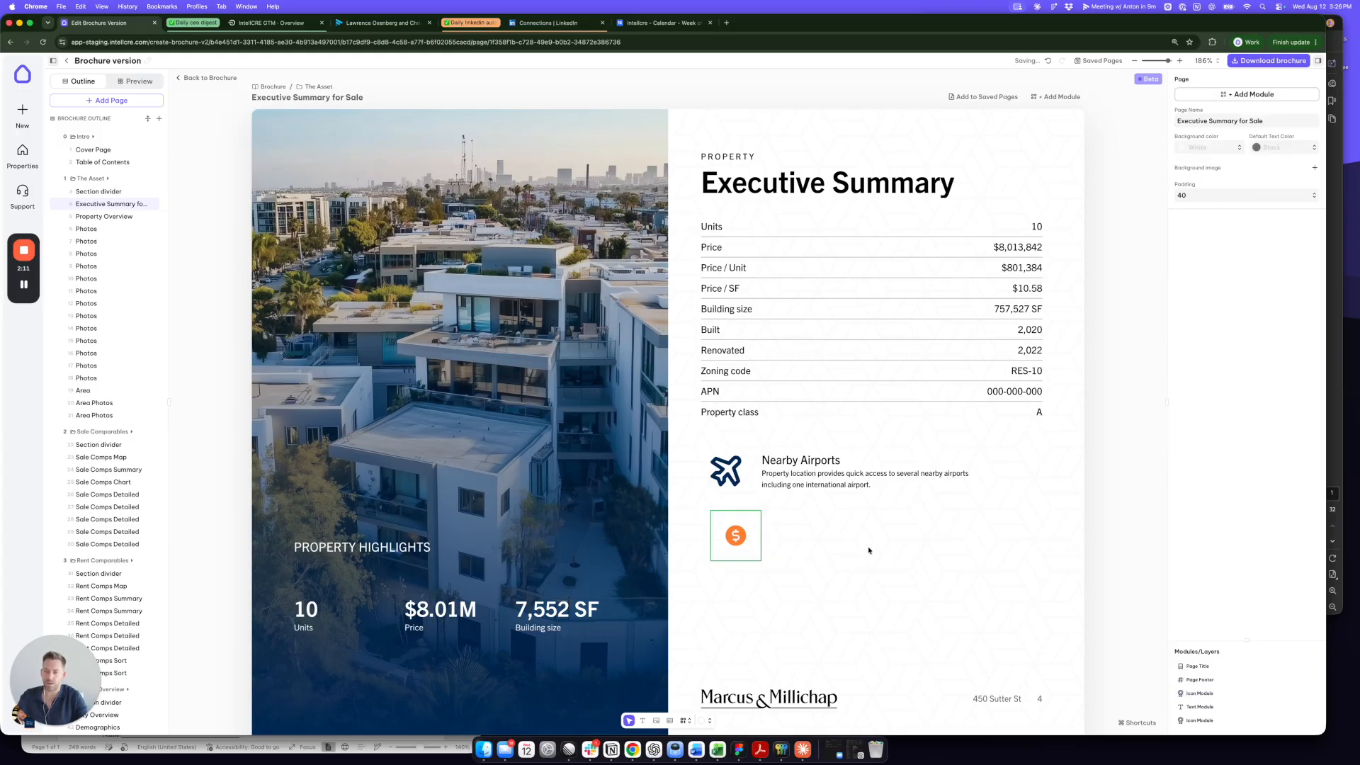
{"action": "left_click", "coordinate": [742, 540]}
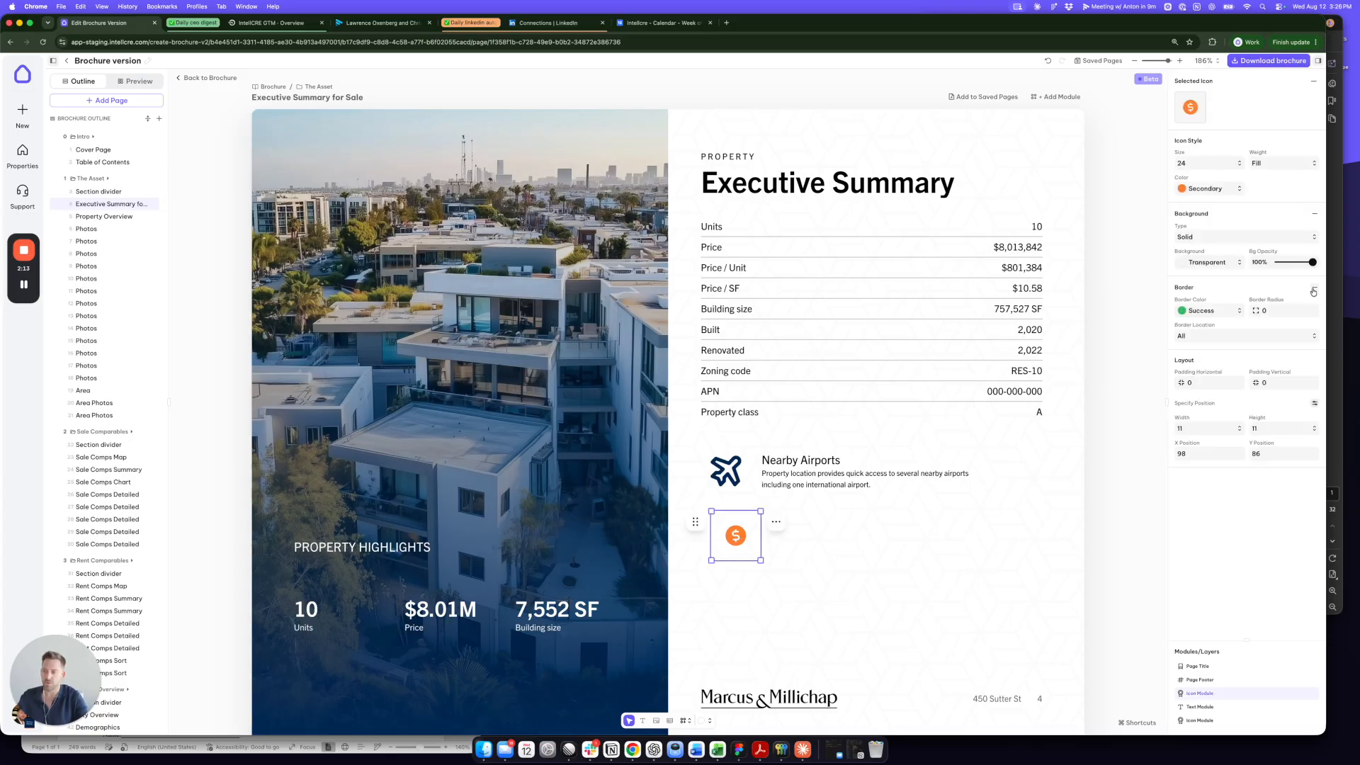
{"action": "left_click", "coordinate": [1315, 289]}
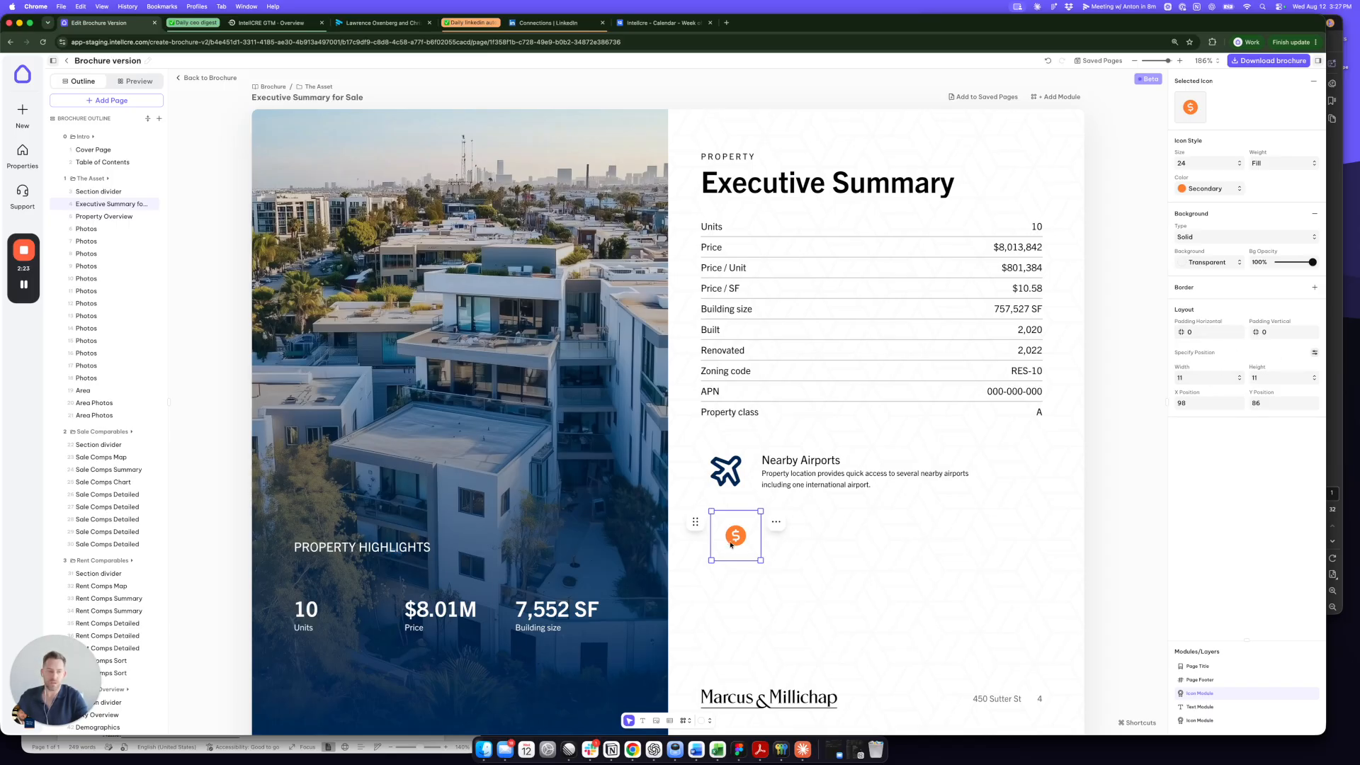
Shrink the dollar icon module to 7 wide by 6 high and try horizontal paddings of 10 and 20, resetting the padding to 0
{"action": "left_click_drag", "start_coordinate": [761, 561], "coordinate": [742, 538]}
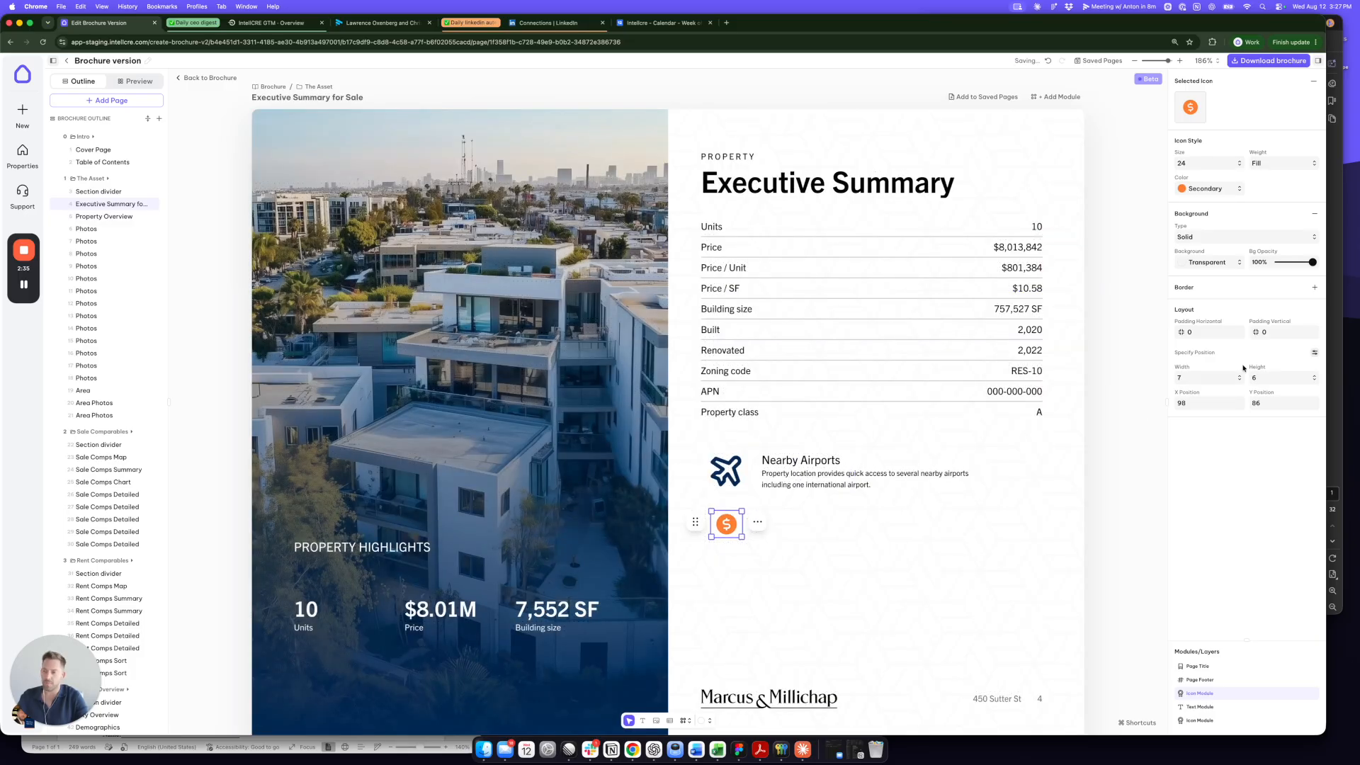
{"action": "left_click", "coordinate": [1193, 332]}
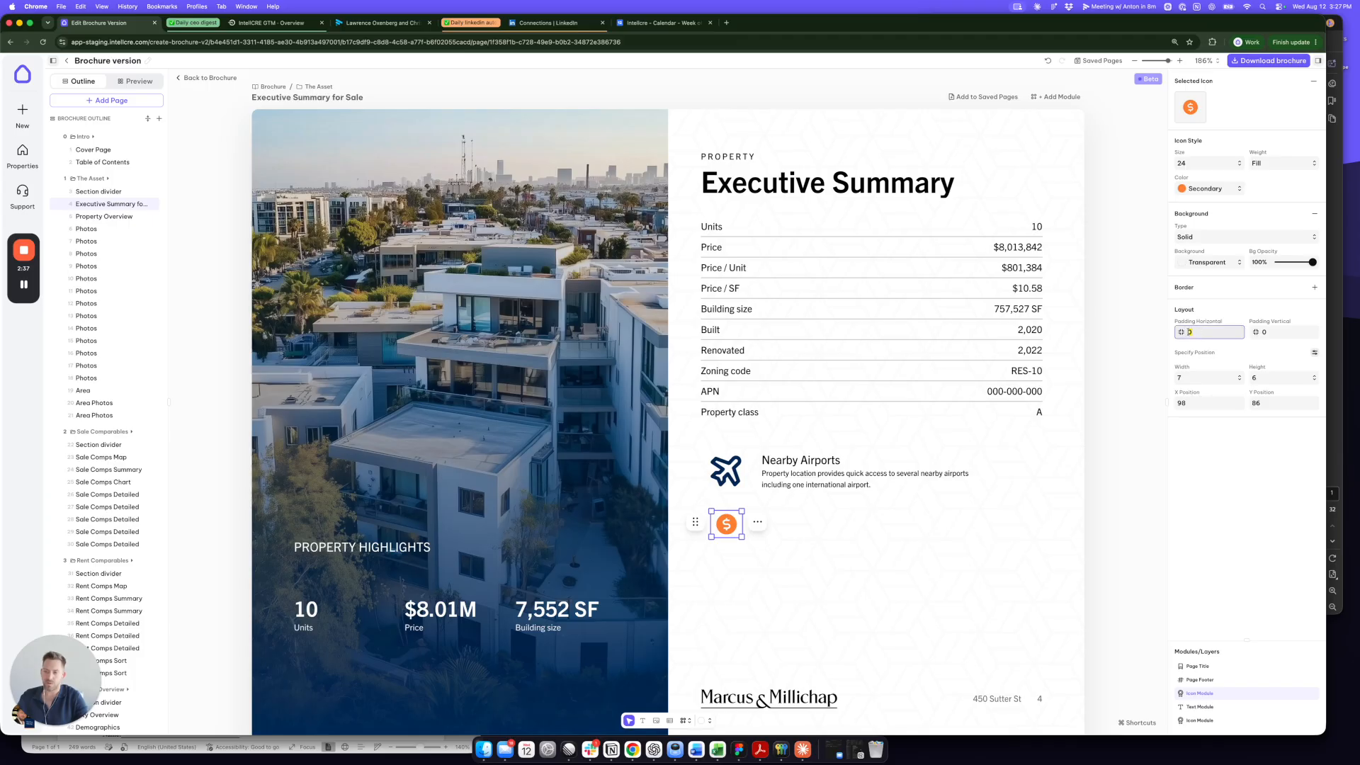
{"action": "type", "text": "10"}
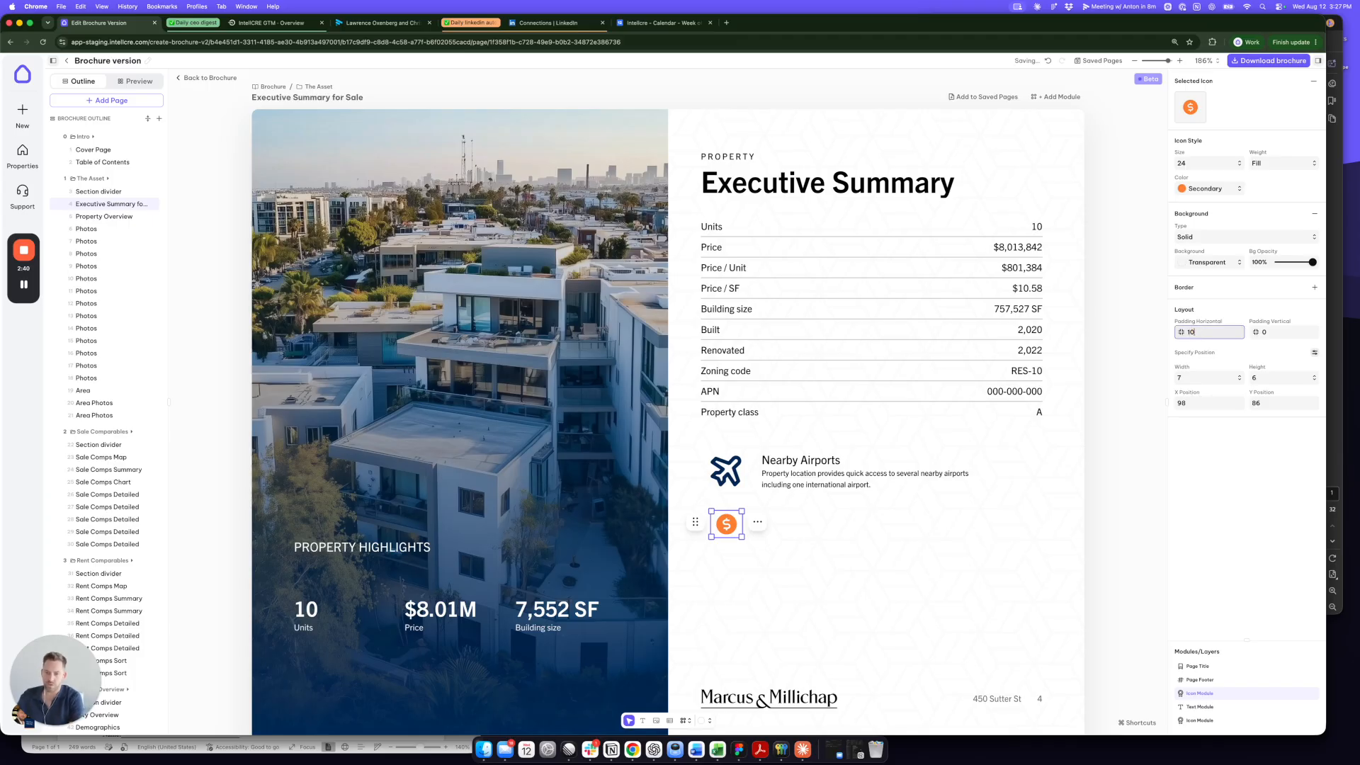
{"action": "key", "text": "BackSpace"}
{"action": "key", "text": "BackSpace"}
{"action": "type", "text": "20"}
{"action": "key", "text": "BackSpace"}
{"action": "key", "text": "BackSpace"}
{"action": "type", "text": "0"}
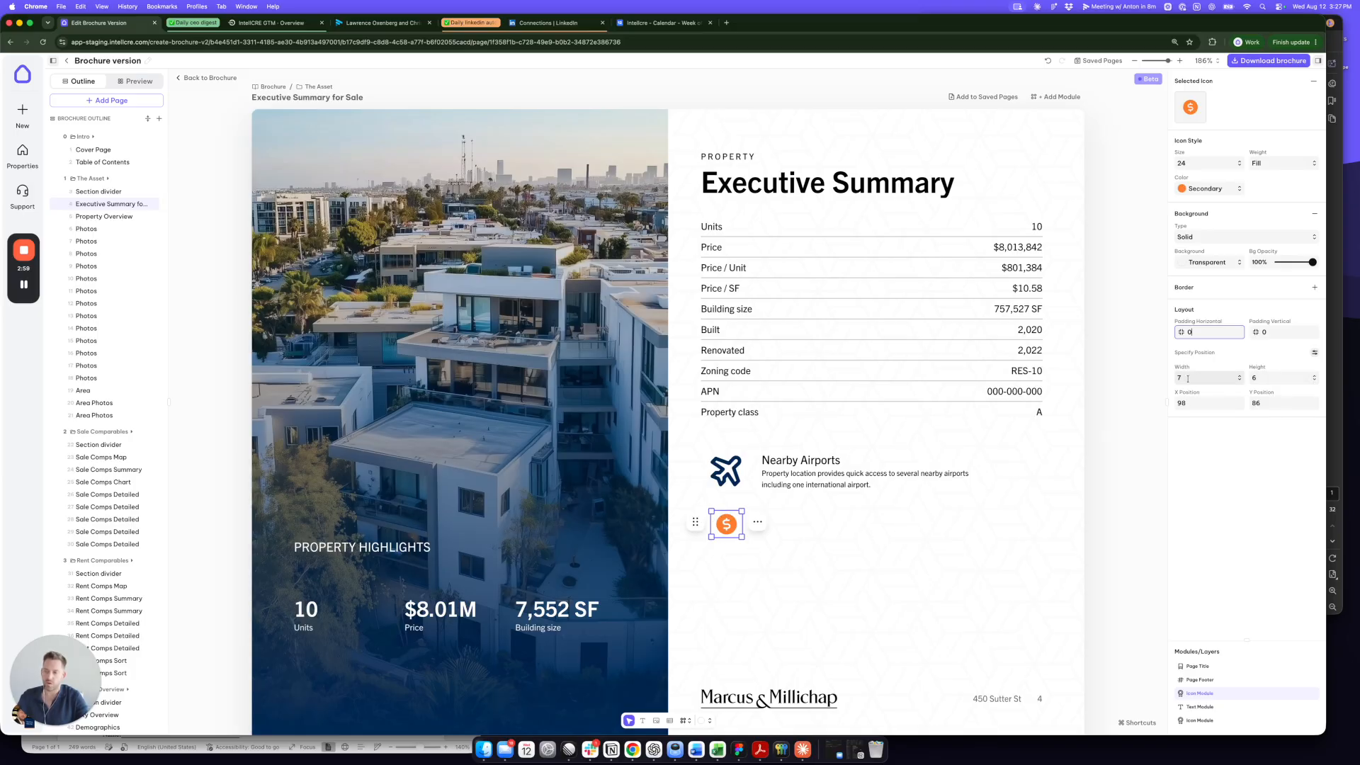
Try heights of 7 and 10 for the dollar icon module, finishing with its height set to 7
{"action": "left_click", "coordinate": [1314, 378]}
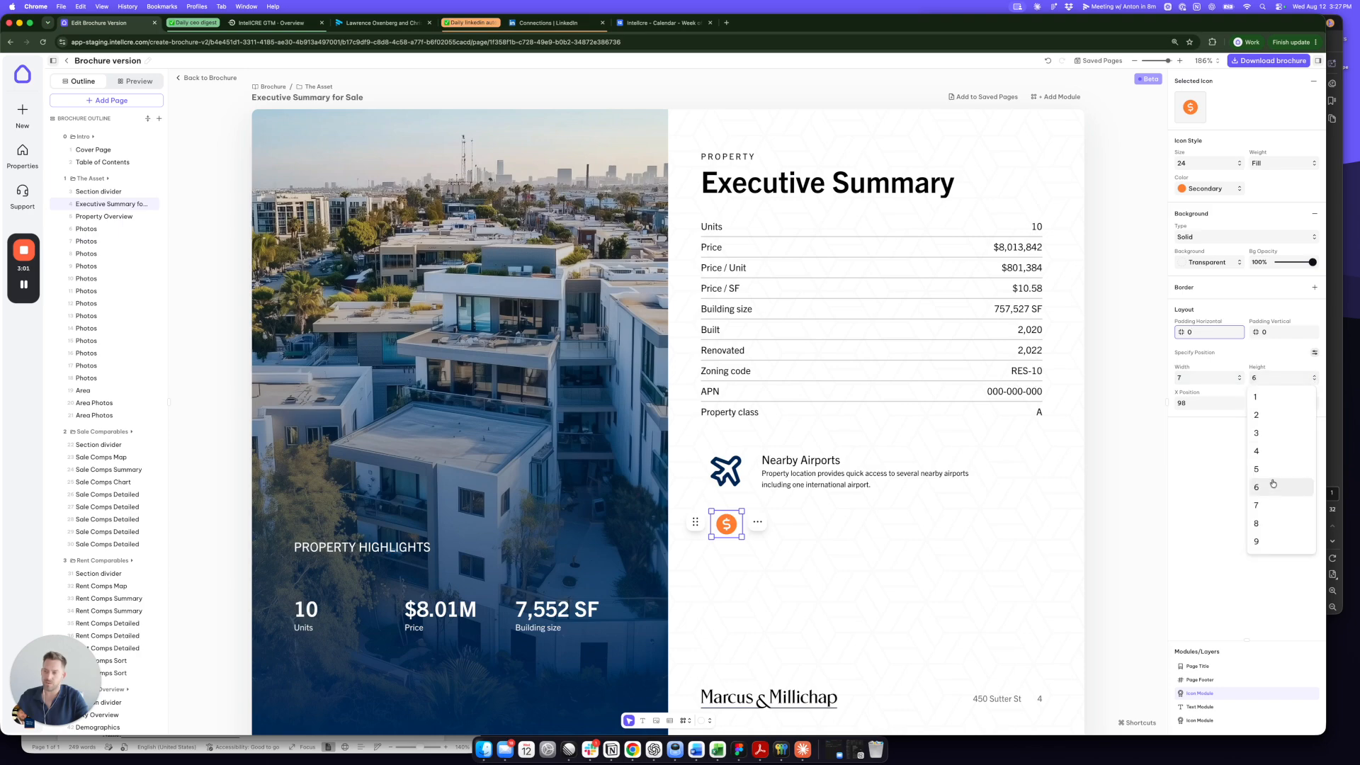
{"action": "left_click", "coordinate": [1257, 504]}
{"action": "left_click", "coordinate": [1275, 378]}
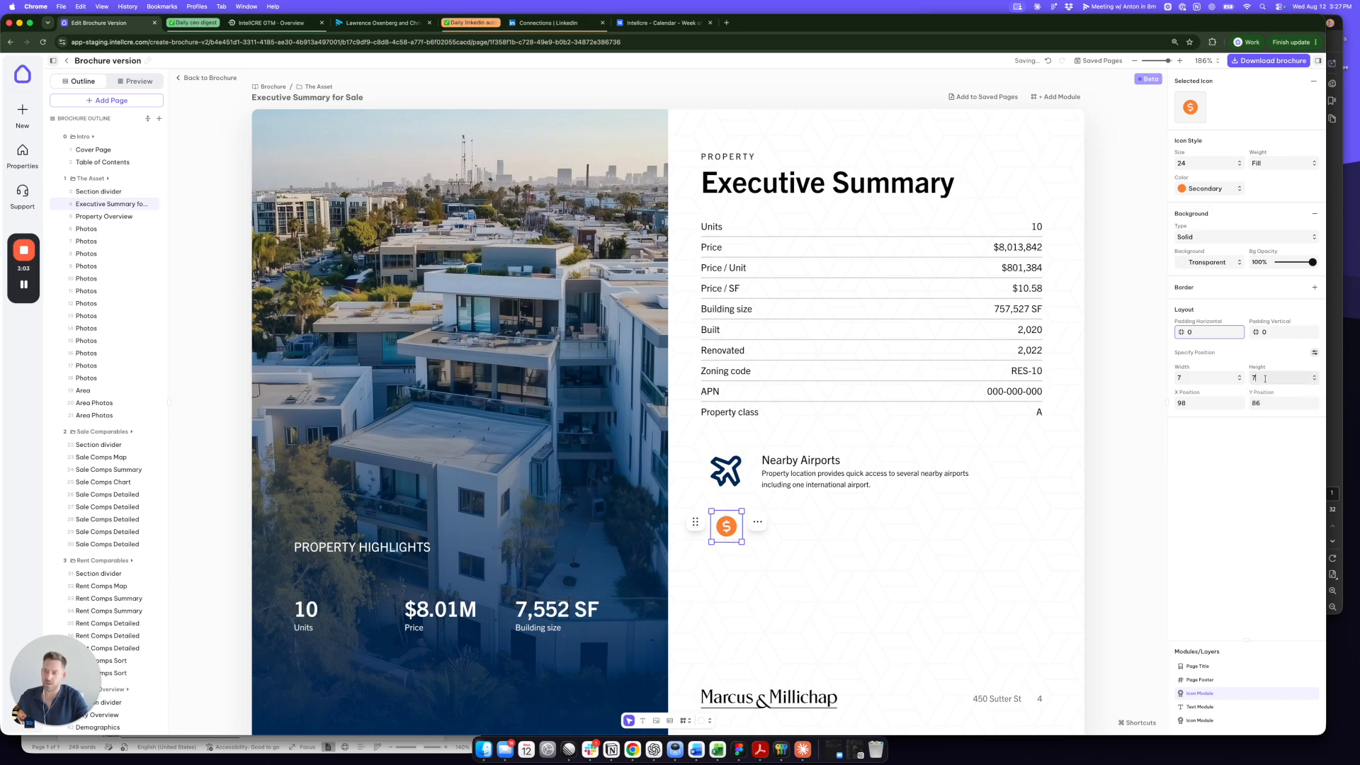
{"action": "type", "text": "10"}
{"action": "key", "text": "Return"}
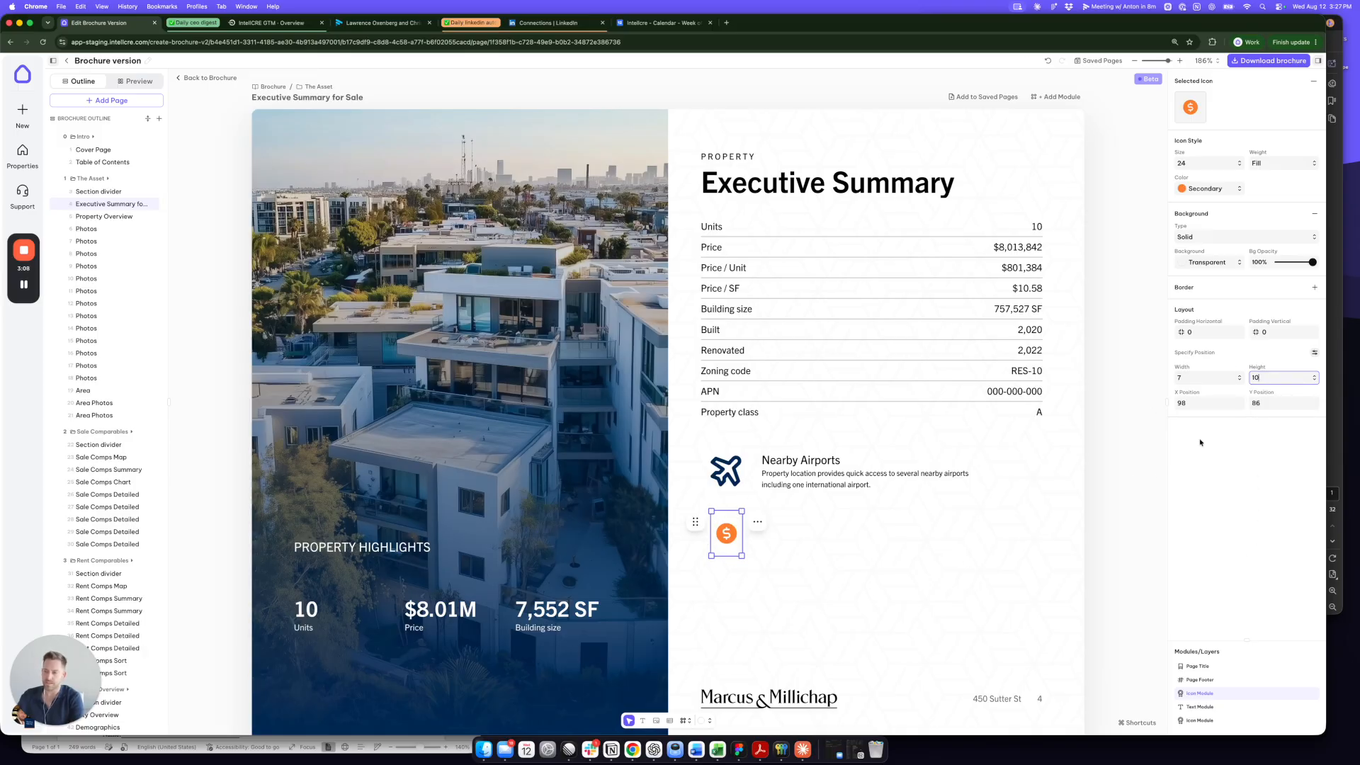
{"action": "left_click", "coordinate": [1312, 378]}
{"action": "left_click", "coordinate": [1268, 490]}
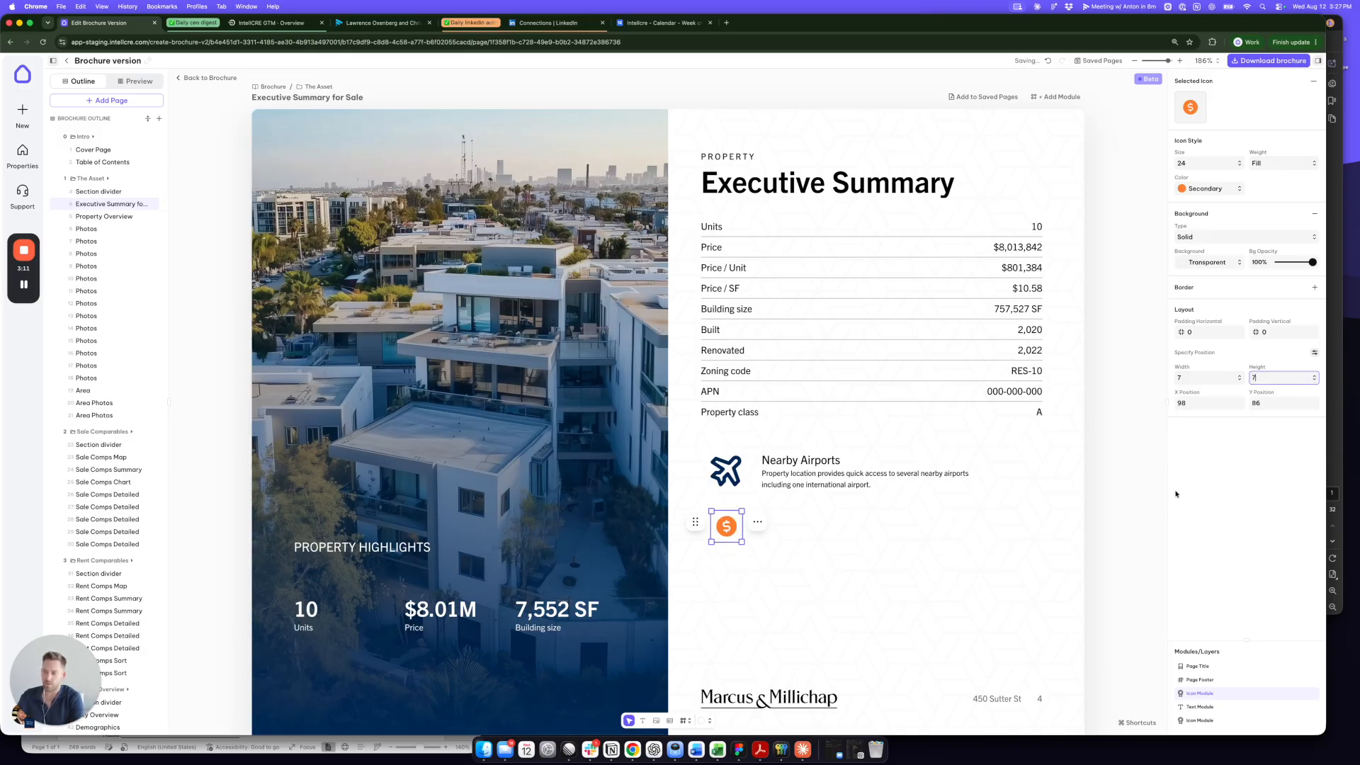
Delete the dollar icon module and duplicate the Nearby Airports airplane icon directly below the original
{"action": "left_click", "coordinate": [757, 525]}
{"action": "left_click", "coordinate": [708, 566]}
{"action": "left_click", "coordinate": [730, 478]}
{"action": "left_click", "coordinate": [766, 457]}
{"action": "left_click", "coordinate": [710, 478]}
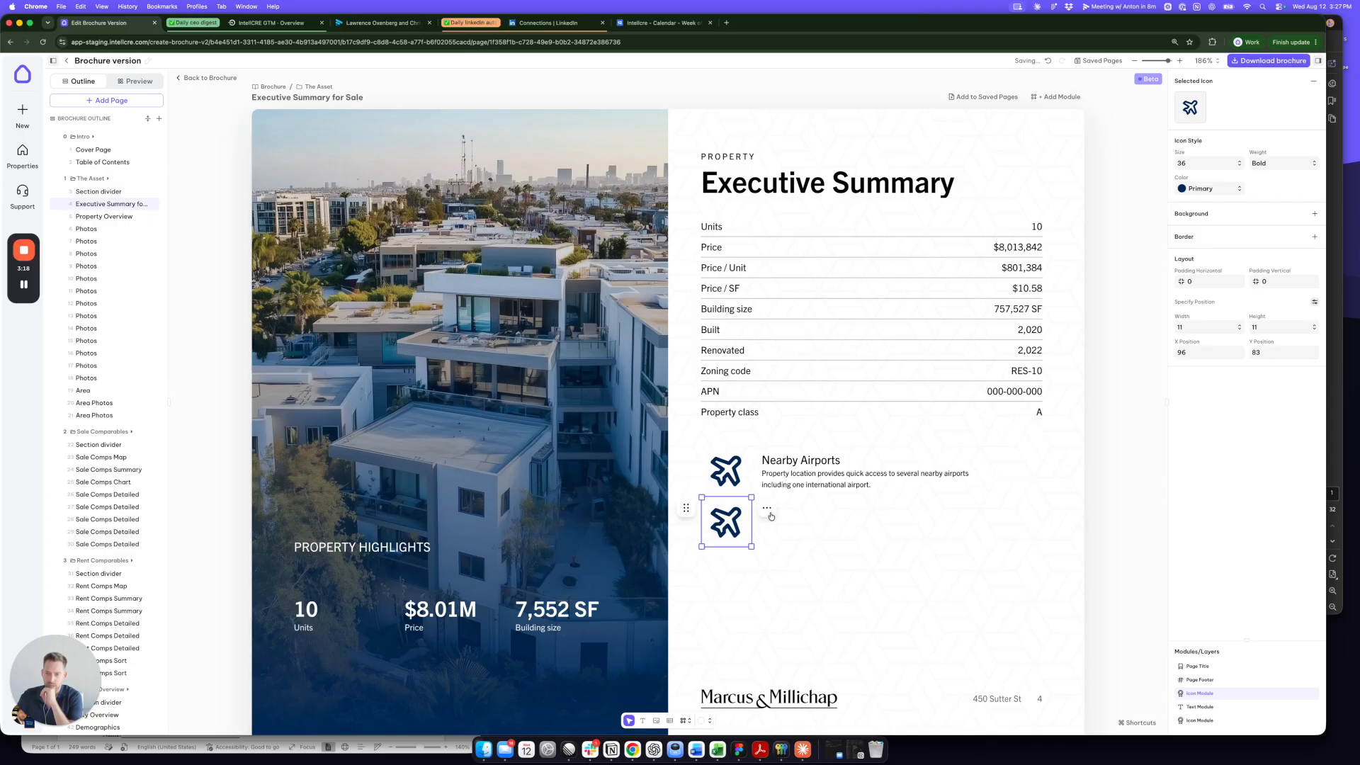
{"action": "left_click", "coordinate": [770, 512]}
{"action": "left_click", "coordinate": [807, 527]}
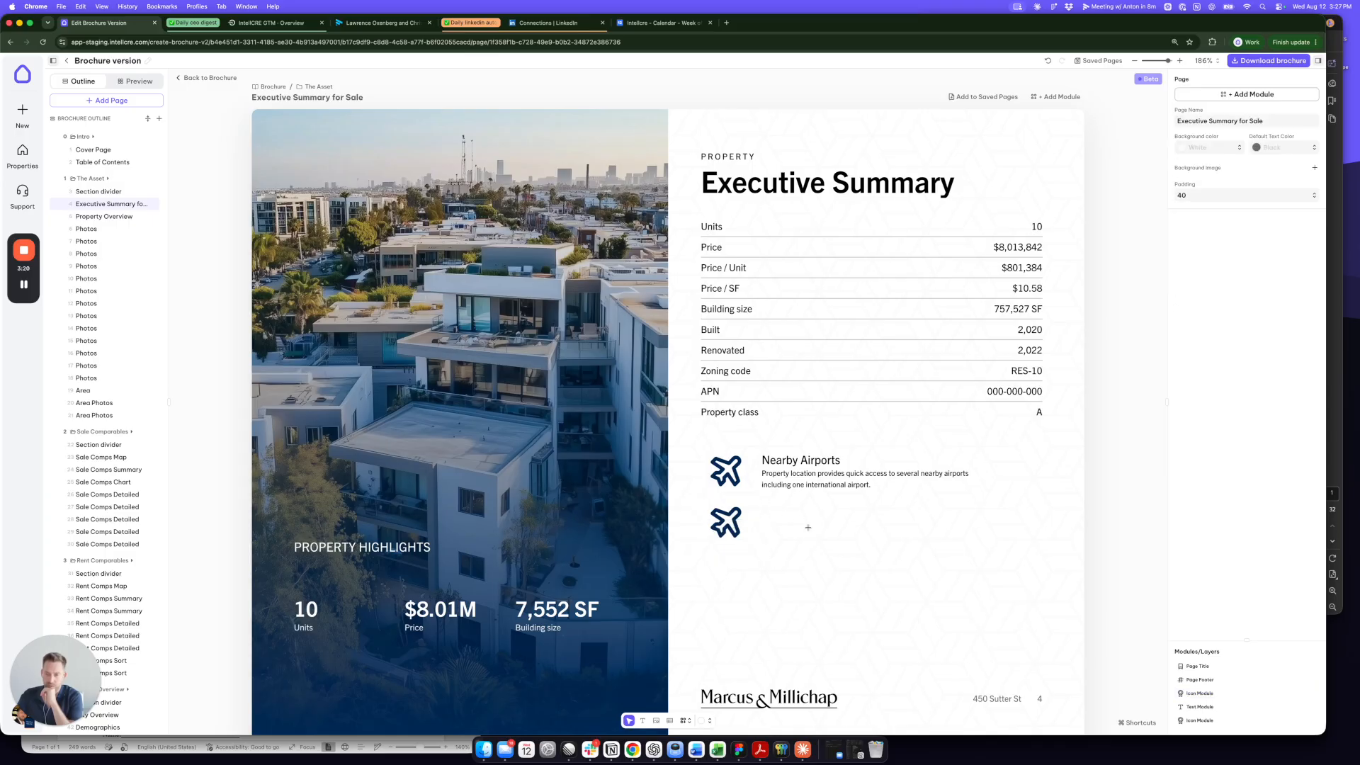
{"action": "left_click", "coordinate": [724, 529]}
{"action": "left_click", "coordinate": [794, 532]}
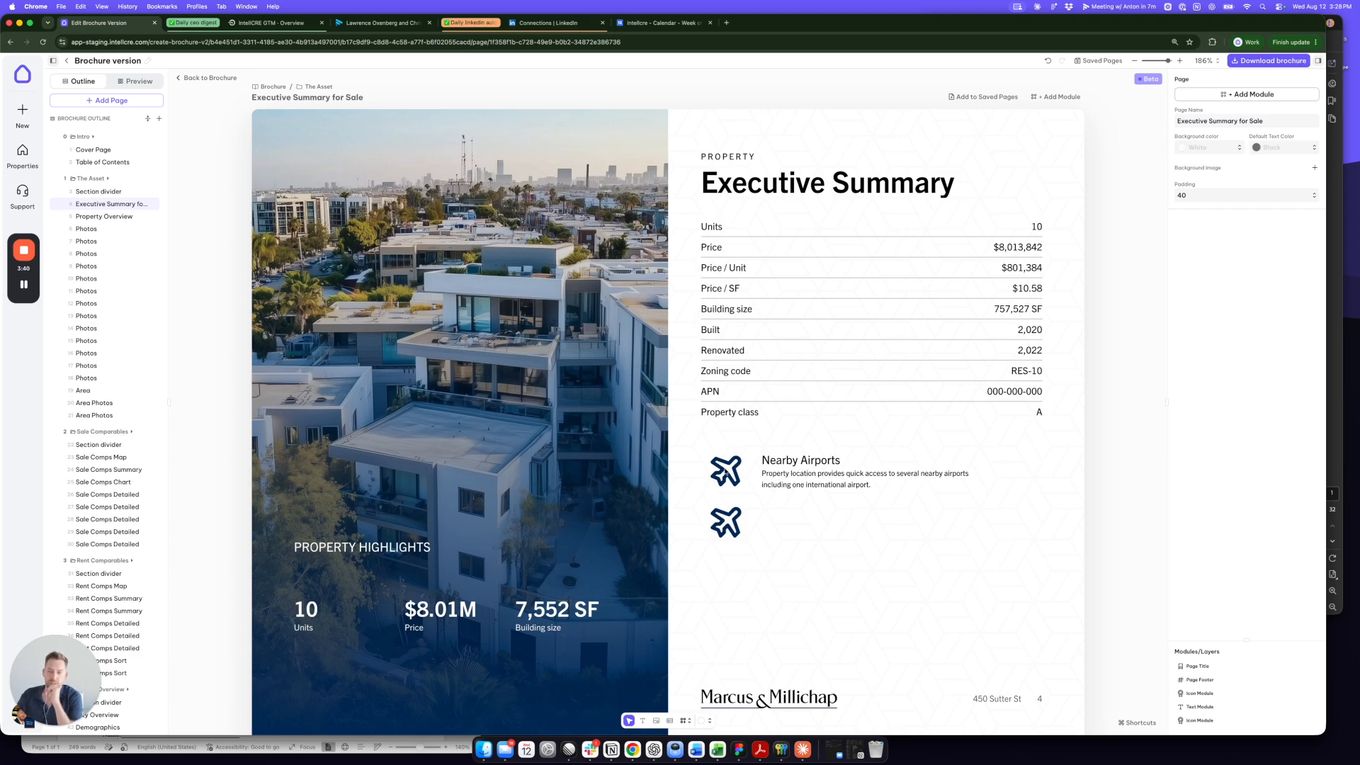
Make the "Nearby Airports" heading bold in its text module
{"action": "left_click", "coordinate": [806, 455]}
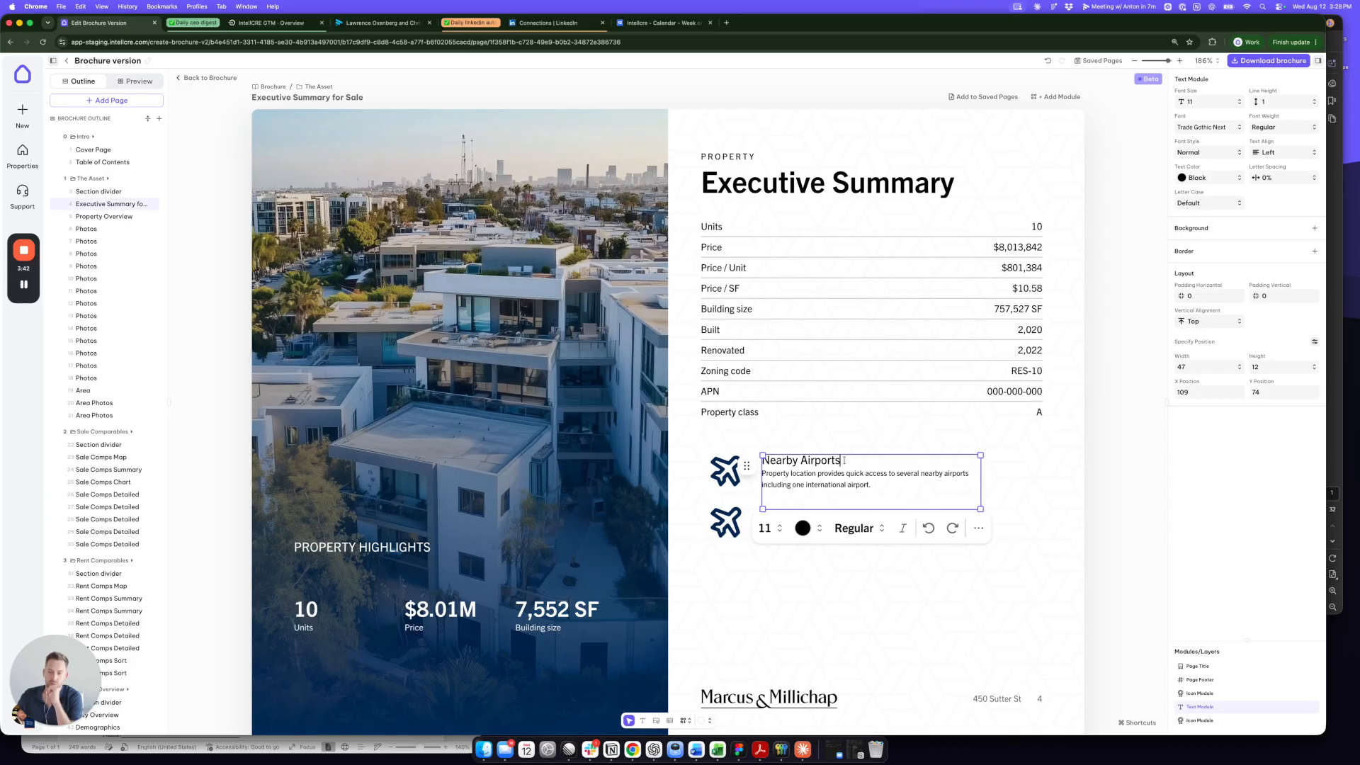
{"action": "left_click_drag", "start_coordinate": [843, 461], "coordinate": [755, 459]}
{"action": "left_click", "coordinate": [1218, 128]}
{"action": "left_click", "coordinate": [1204, 243]}
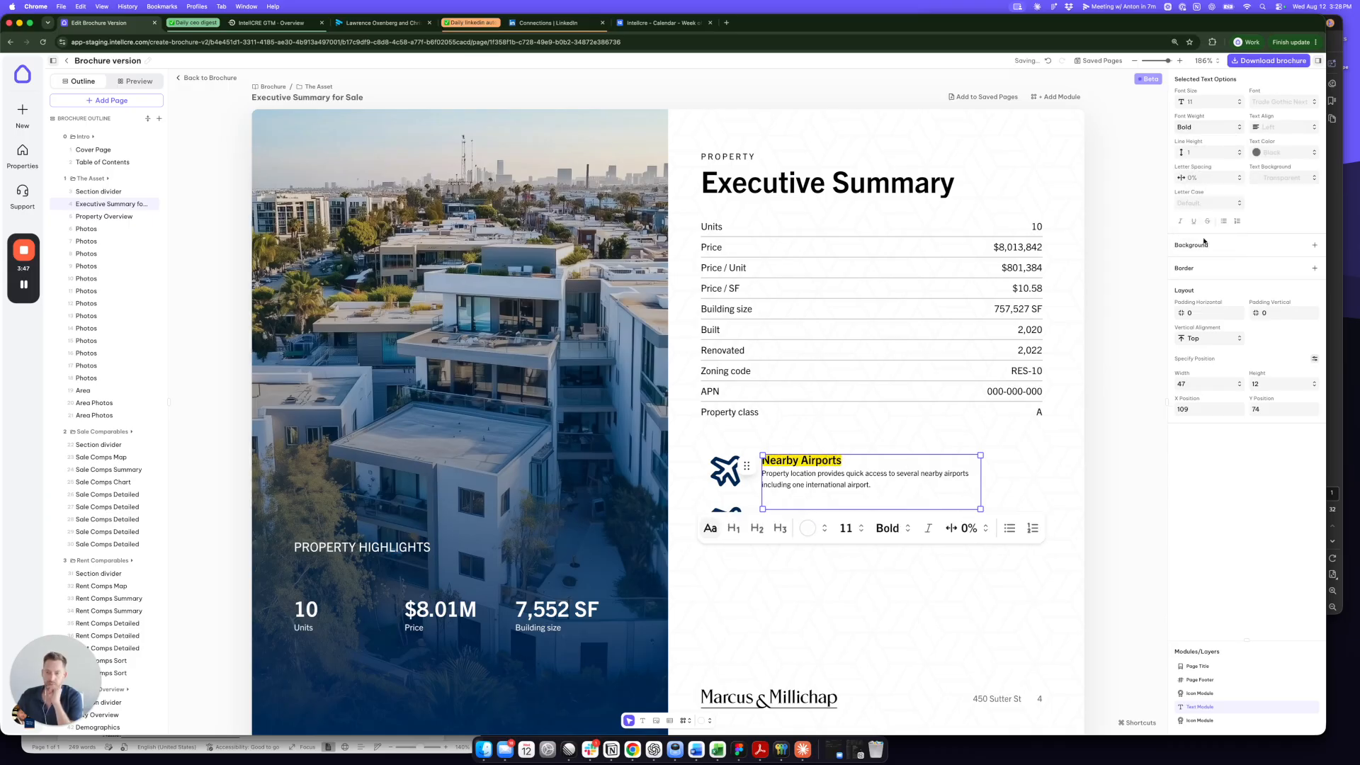
{"action": "left_click", "coordinate": [1005, 473]}
Delete the duplicate airplane icon below the Nearby Airports highlight
{"action": "left_click", "coordinate": [726, 515]}
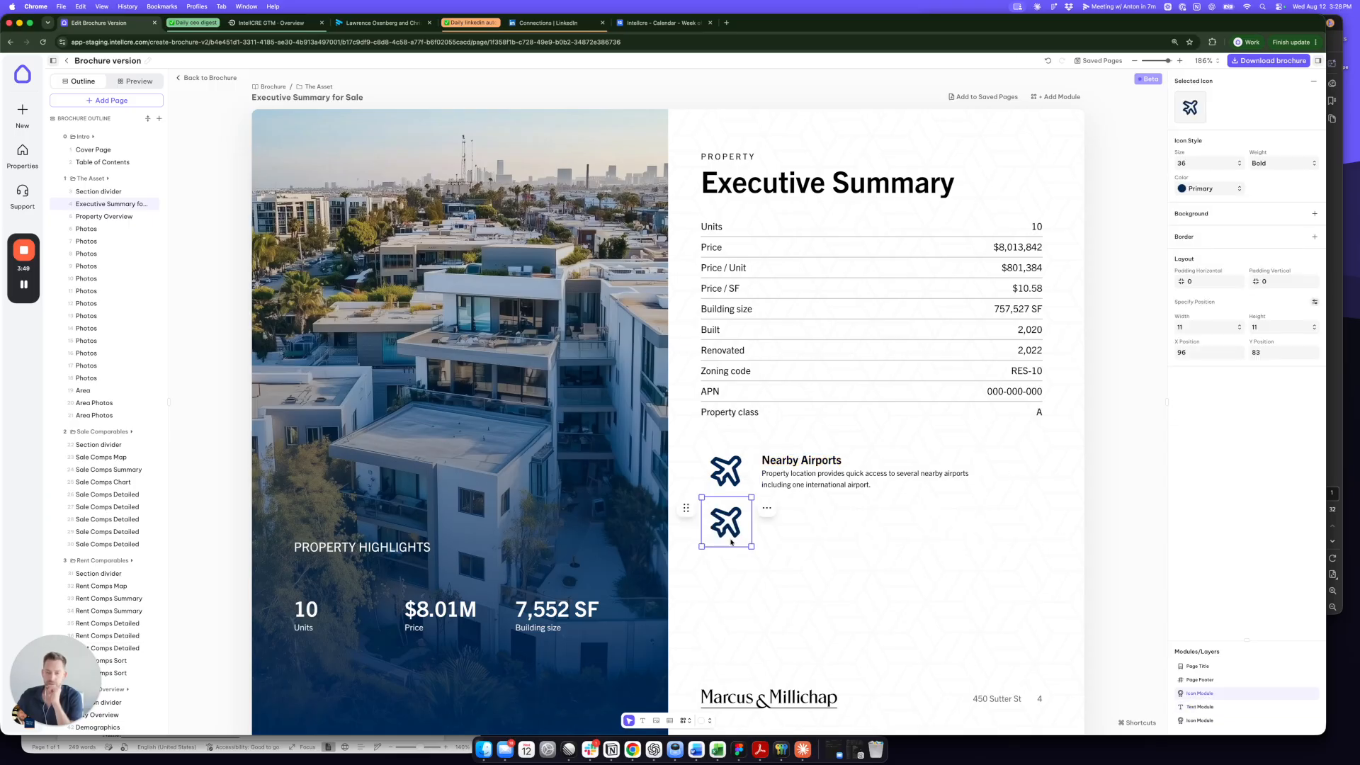
{"action": "left_click", "coordinate": [767, 507]}
{"action": "left_click", "coordinate": [747, 551]}
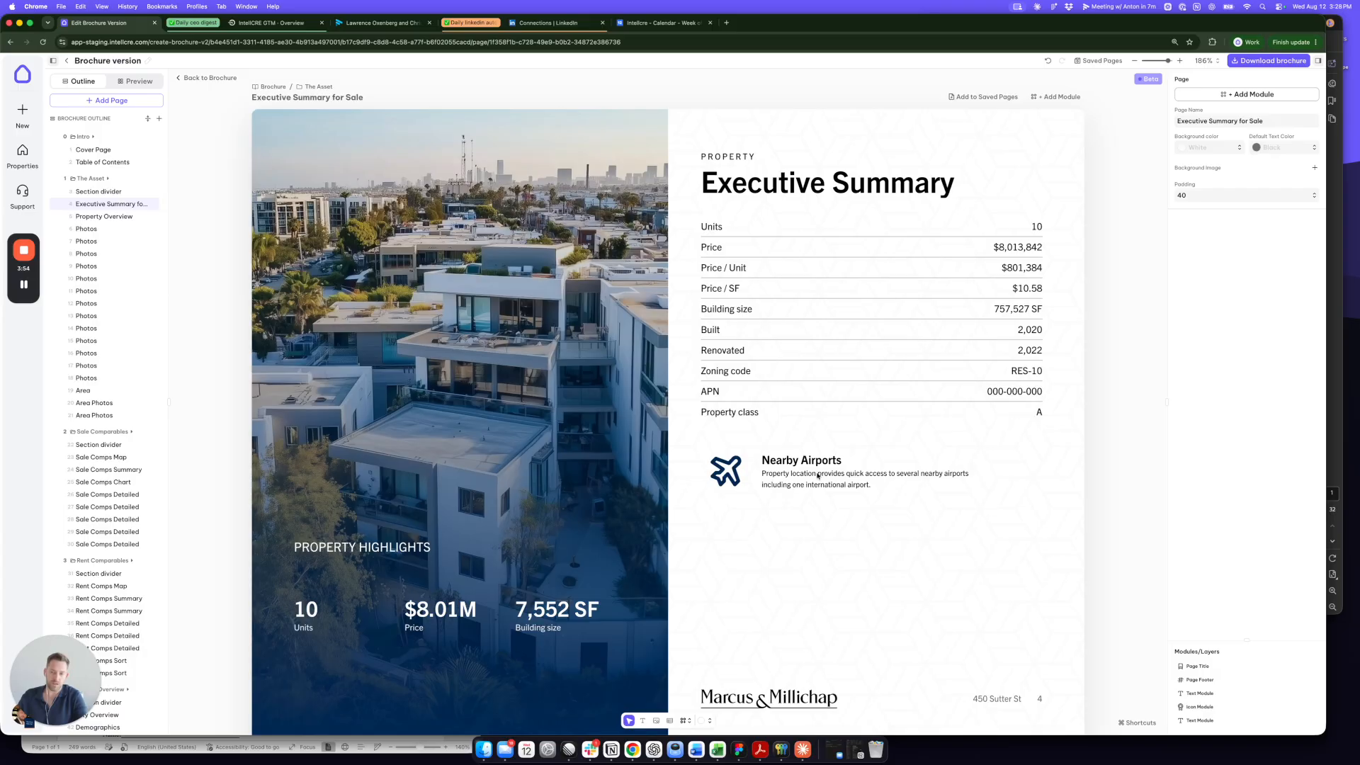
Change the text color of the whole Nearby Airports text module to Primary
{"action": "left_click", "coordinate": [816, 473]}
{"action": "left_click", "coordinate": [737, 491]}
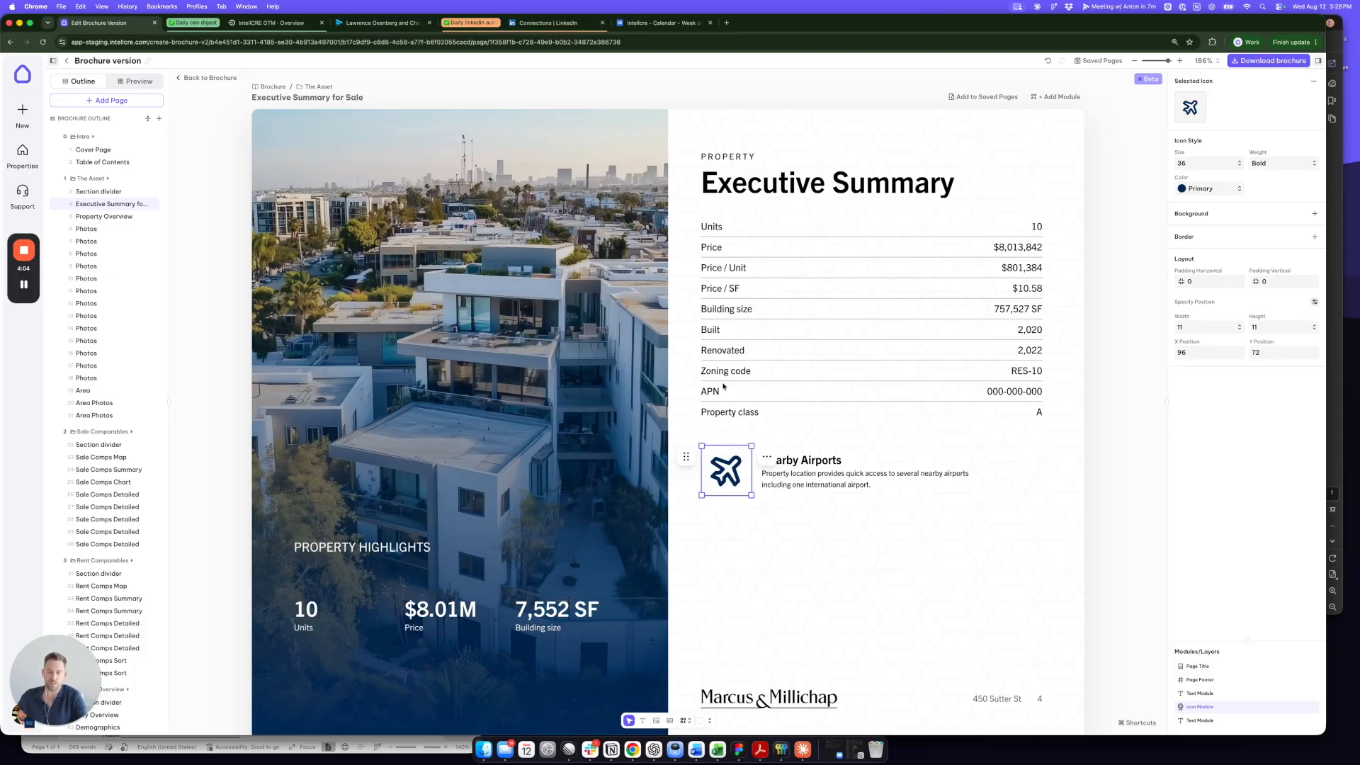
{"action": "left_click", "coordinate": [798, 474]}
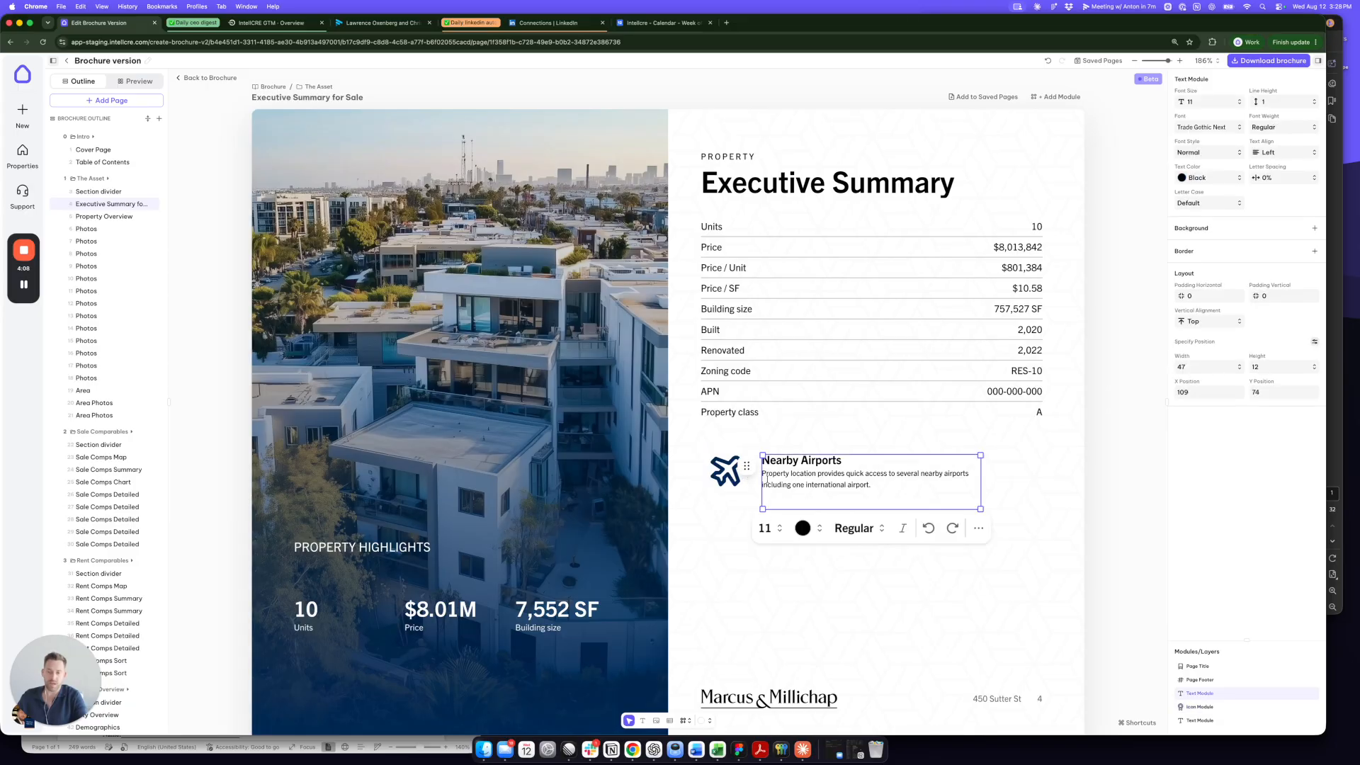
{"action": "left_click_drag", "start_coordinate": [870, 487], "coordinate": [762, 461]}
{"action": "left_click", "coordinate": [859, 486]}
{"action": "left_click", "coordinate": [1186, 177]}
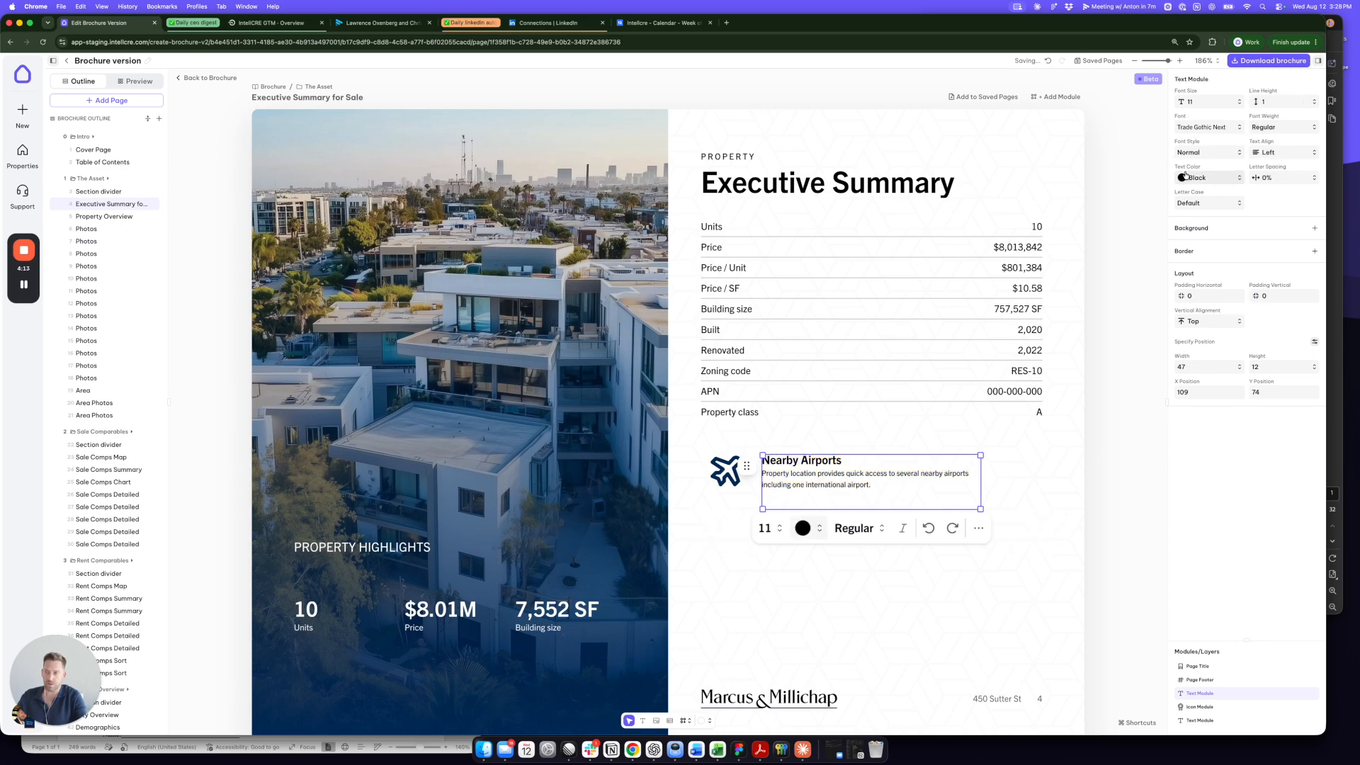
{"action": "left_click", "coordinate": [1185, 177]}
{"action": "left_click", "coordinate": [1186, 224]}
{"action": "left_click", "coordinate": [1038, 456]}
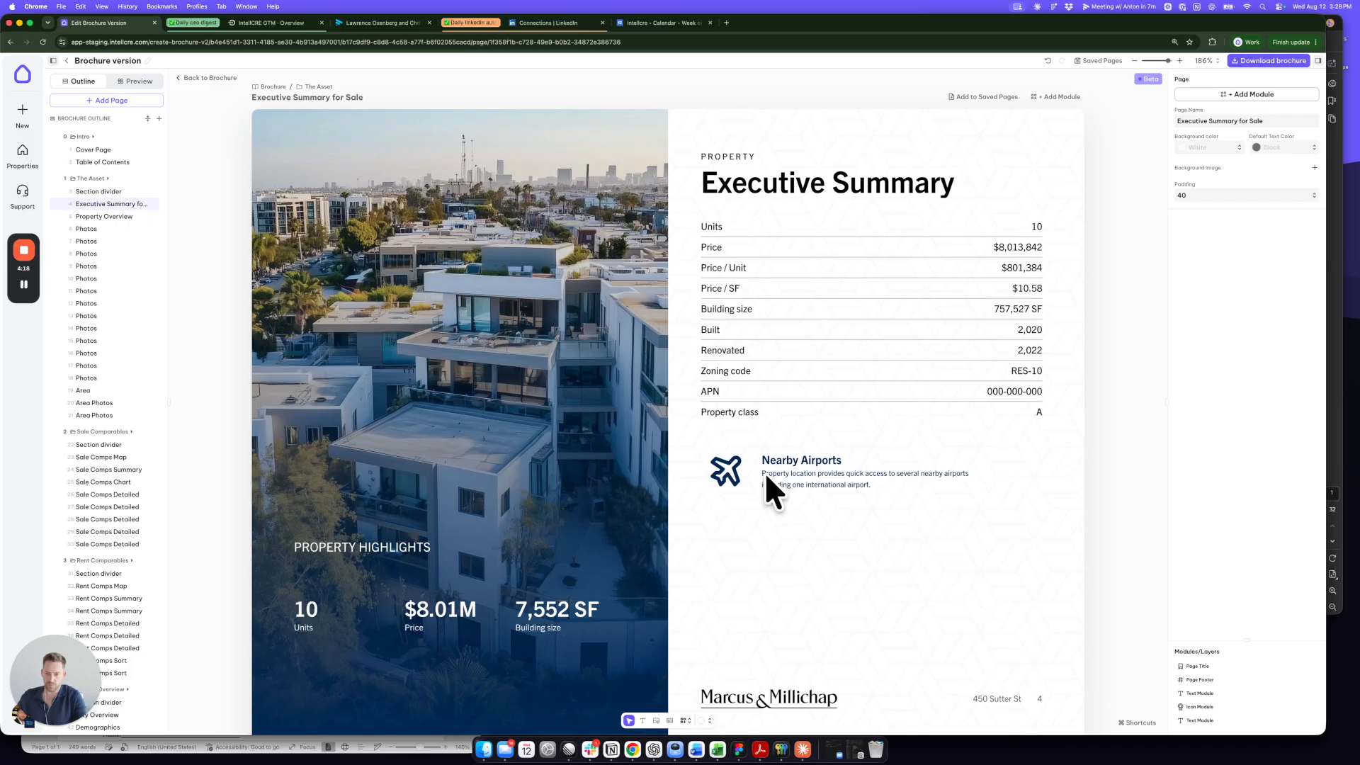
Copy the airplane icon together with its Nearby Airports text and paste two copies stacked below the original
{"action": "left_click", "coordinate": [737, 478]}
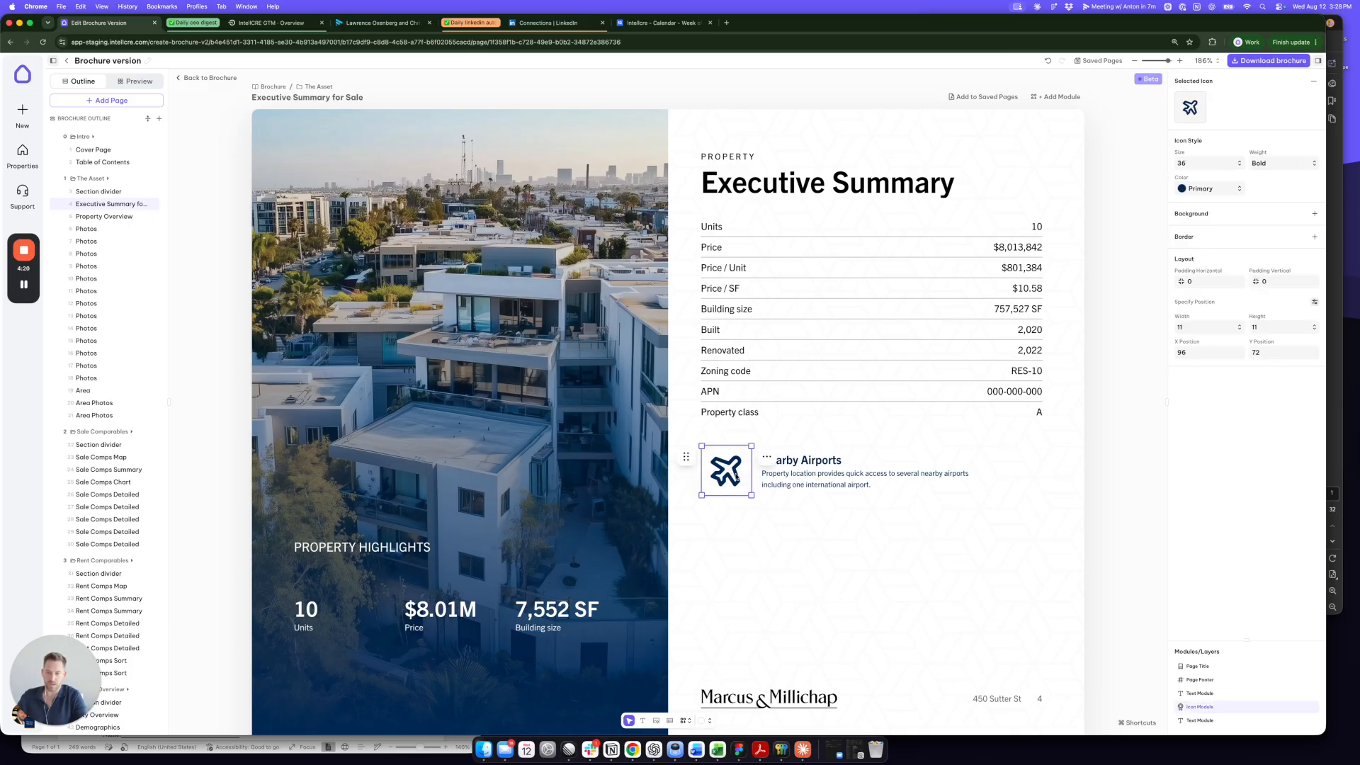
{"action": "left_click", "coordinate": [815, 477], "text": "shift"}
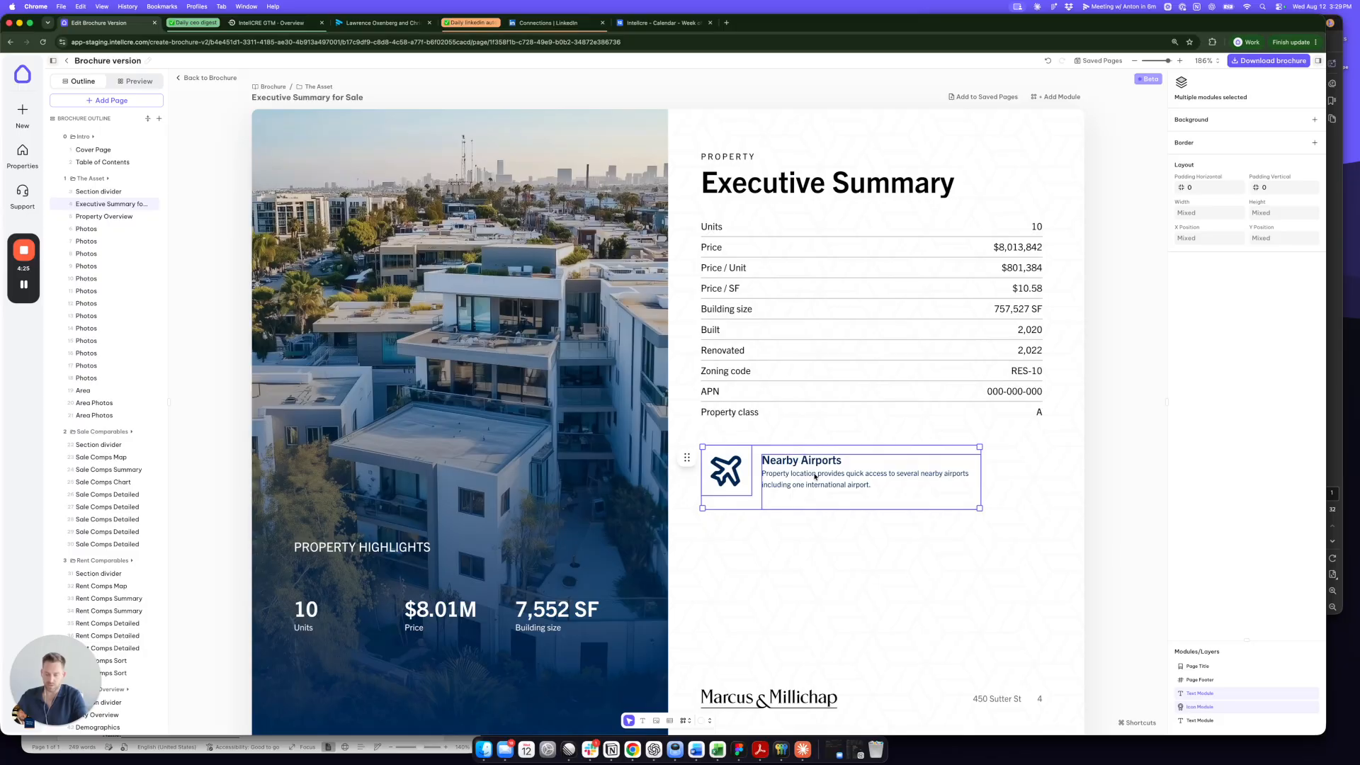
{"action": "key", "text": "super+v"}
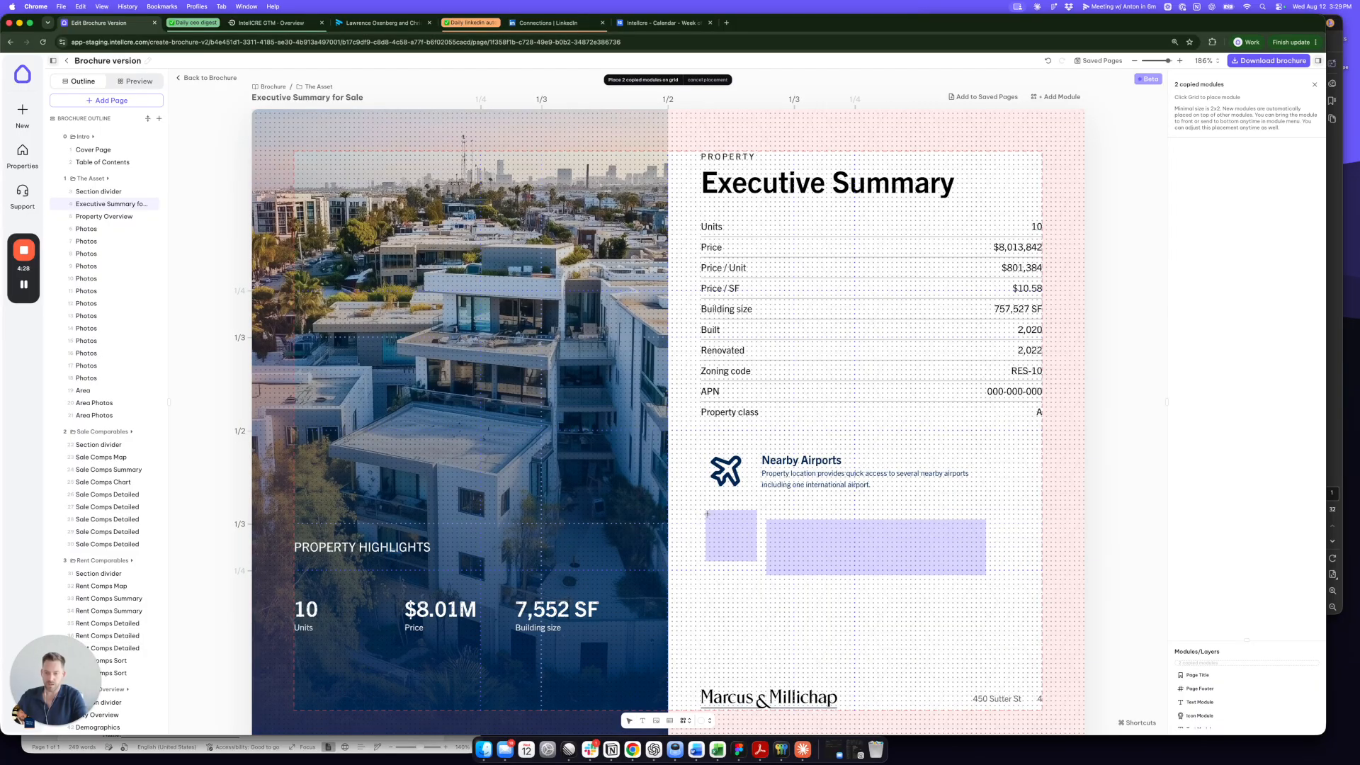
{"action": "left_click", "coordinate": [707, 513]}
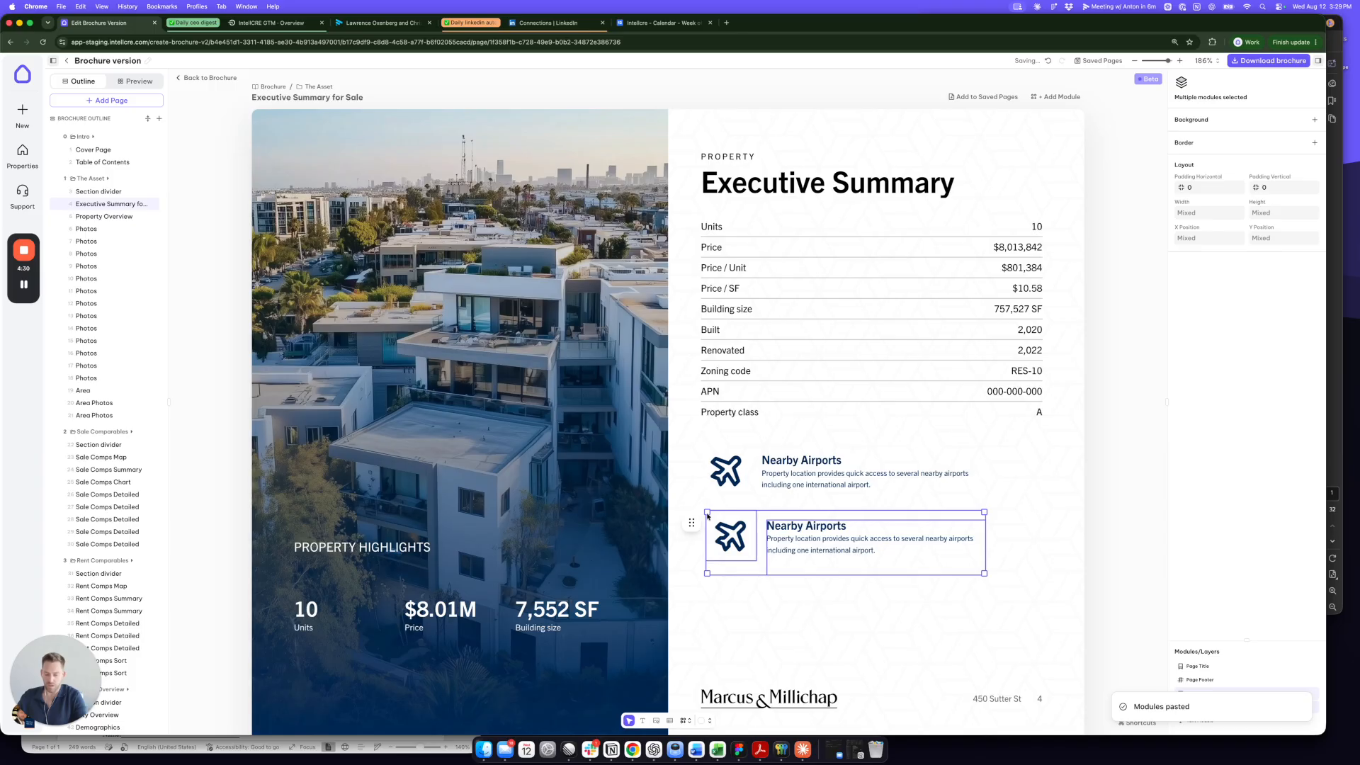
{"action": "key", "text": "super+v"}
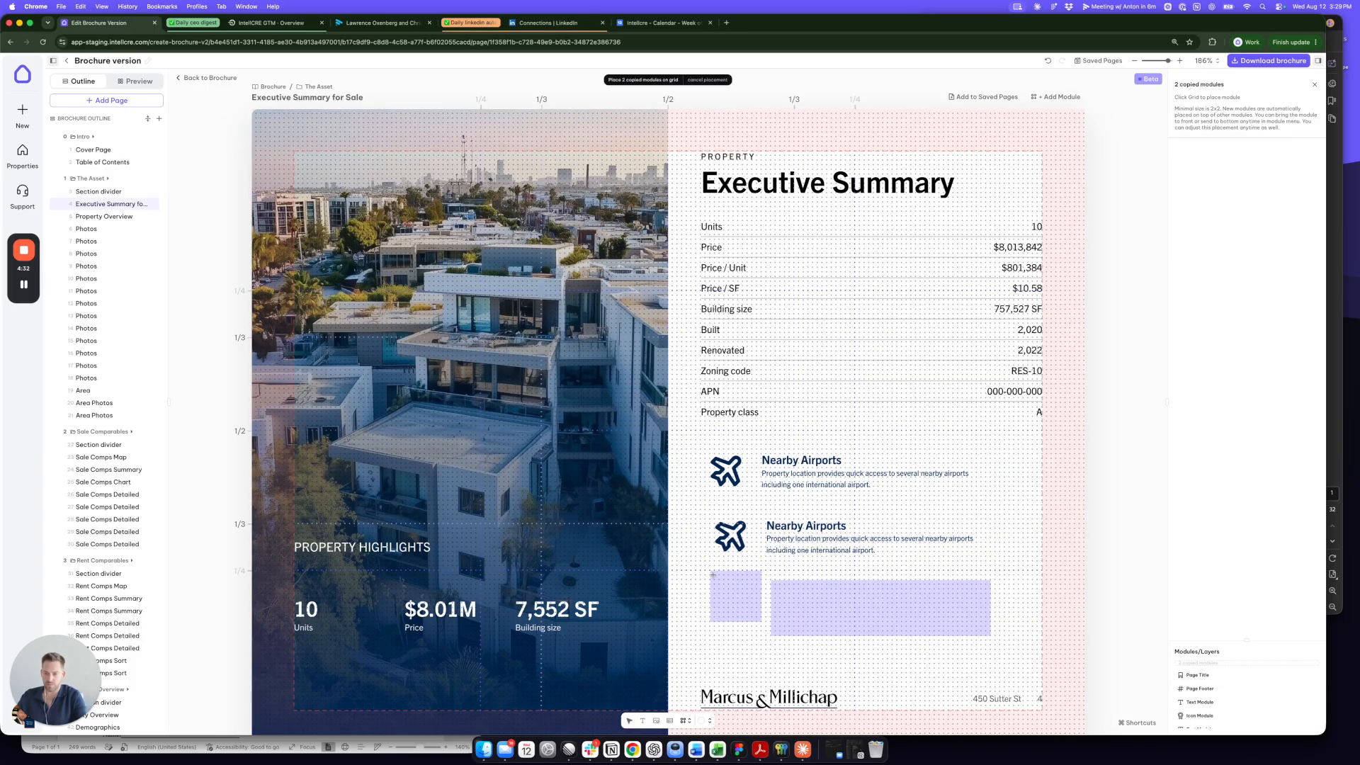
{"action": "left_click", "coordinate": [713, 575]}
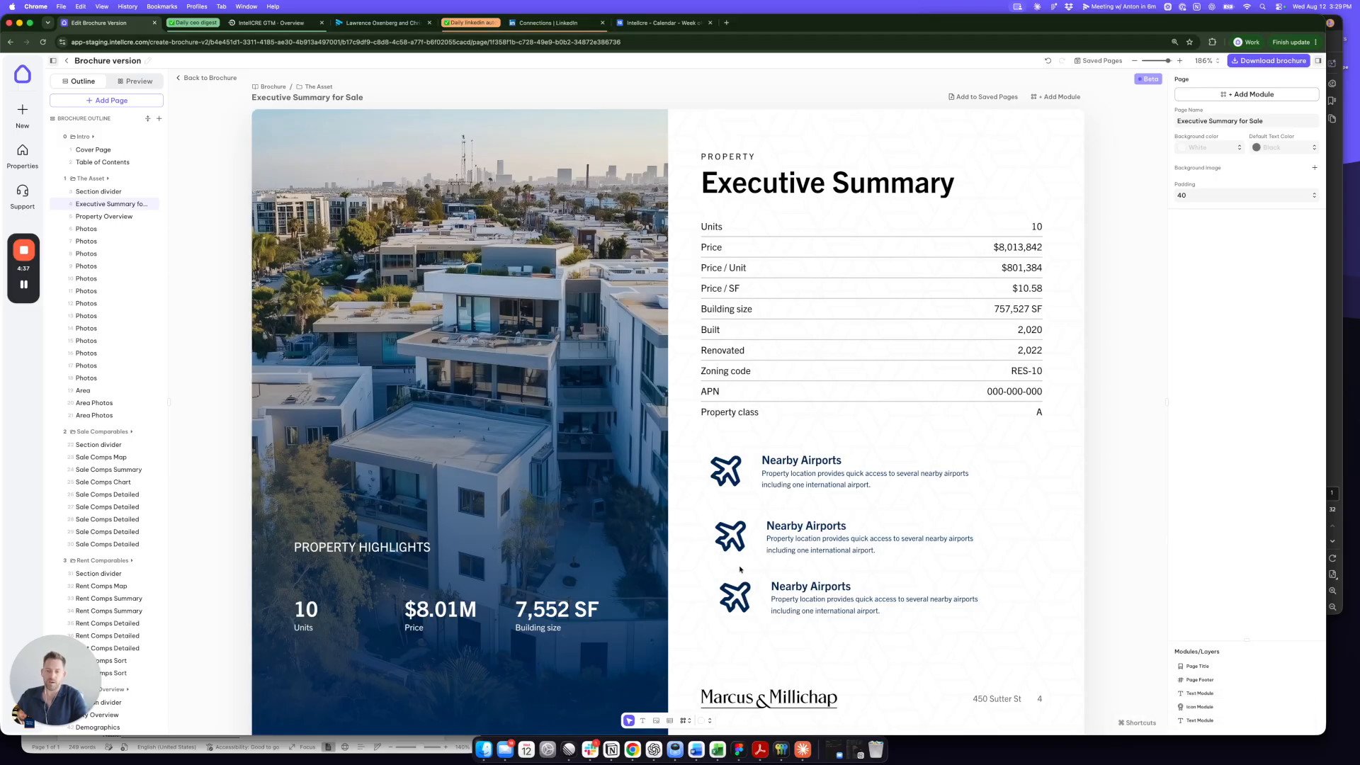
Align the second airplane icon with the first by setting its X position to 96
{"action": "left_click", "coordinate": [730, 491]}
{"action": "left_click", "coordinate": [1218, 347]}
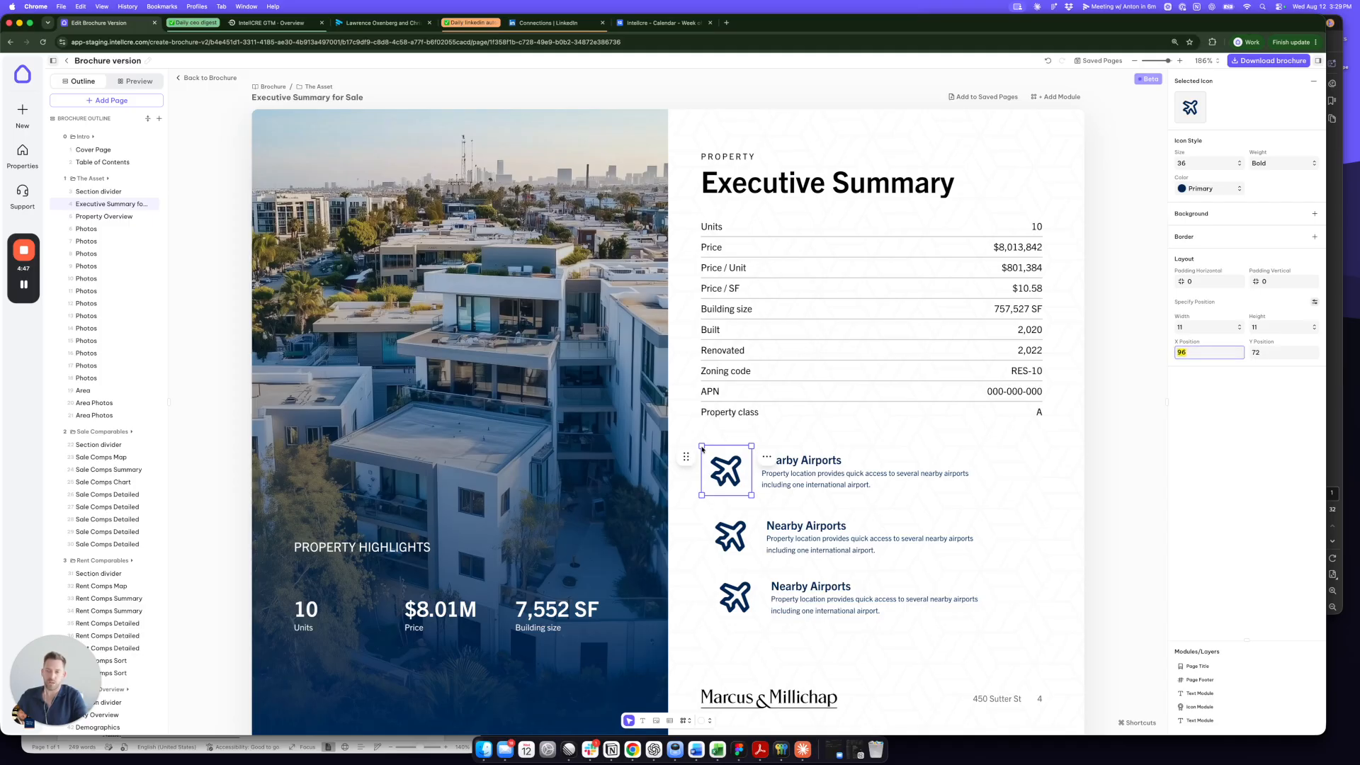
{"action": "left_click_drag", "start_coordinate": [710, 475], "coordinate": [714, 541]}
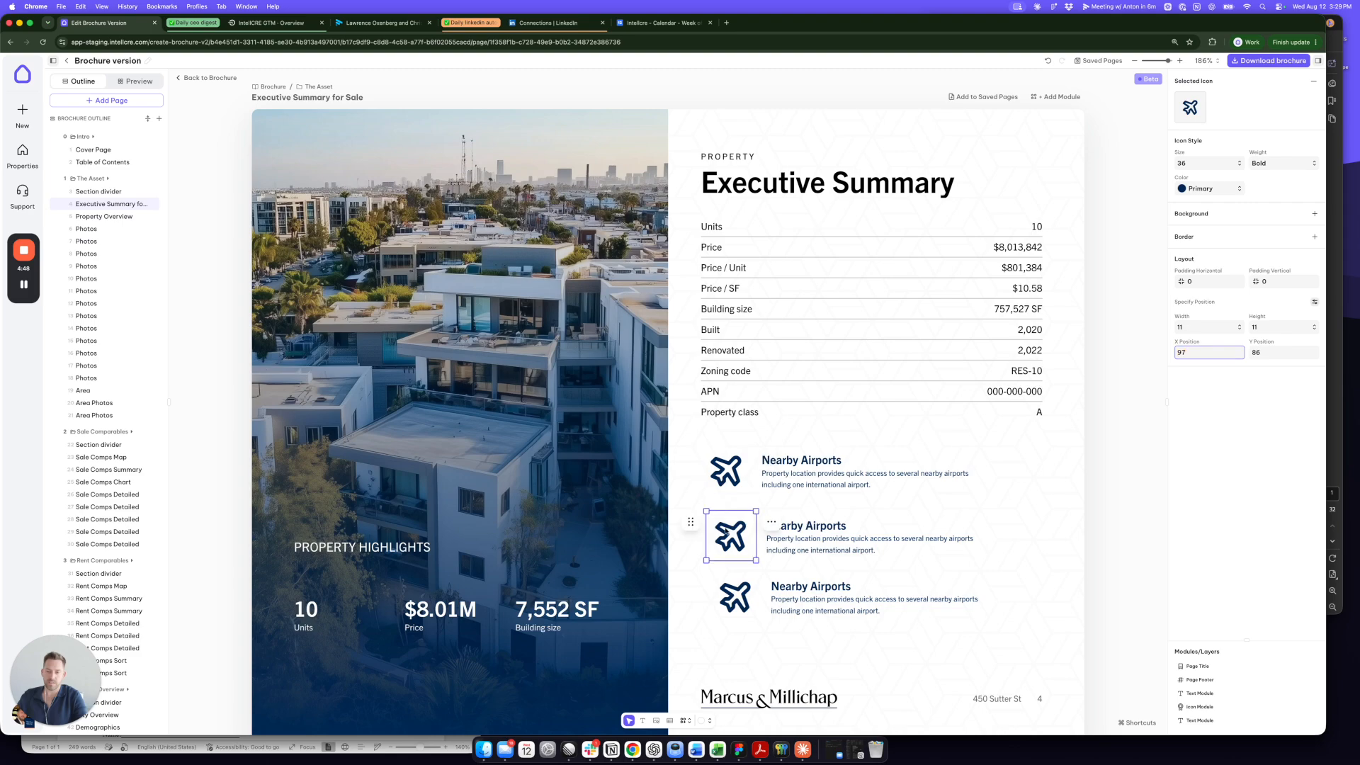
{"action": "left_click", "coordinate": [1185, 352]}
{"action": "key", "text": "BackSpace"}
{"action": "type", "text": "6"}
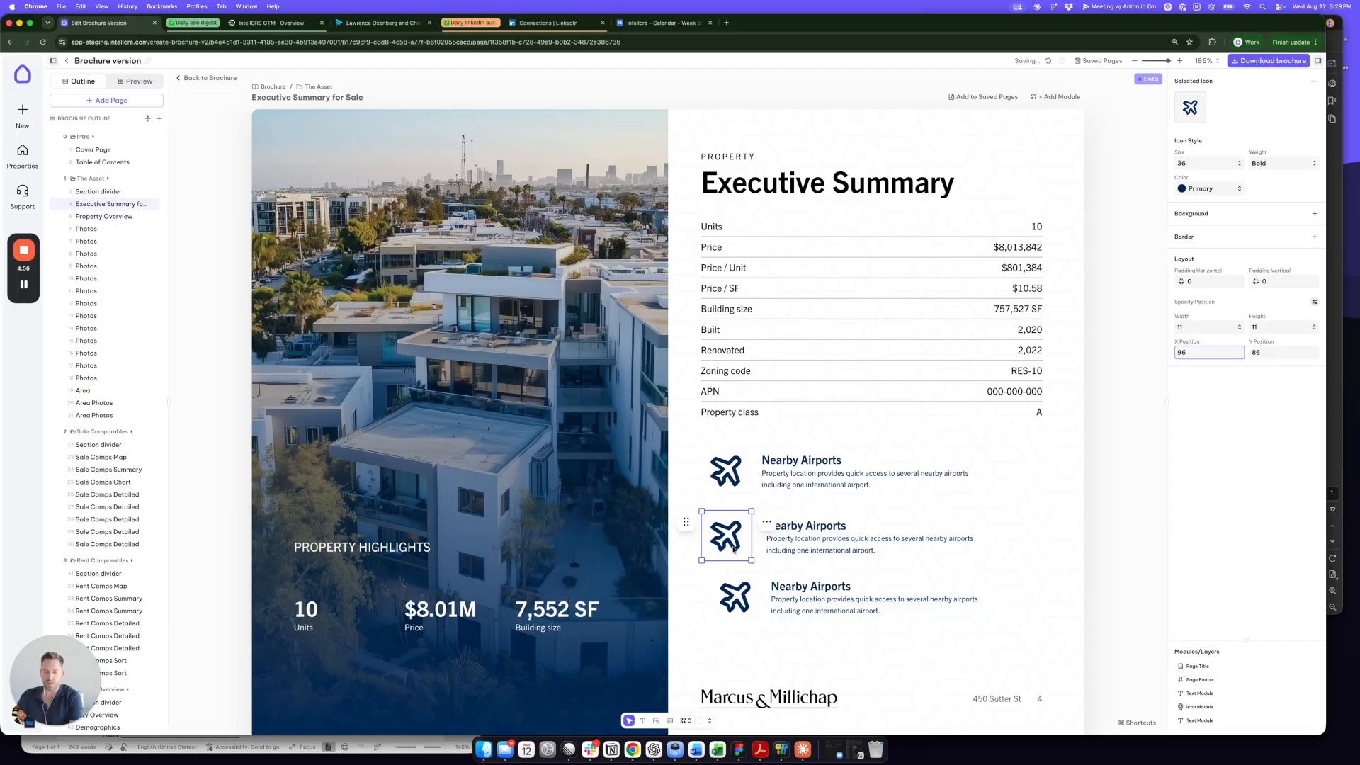
Set the third airplane icon's X position to 96
{"action": "left_click", "coordinate": [737, 601]}
{"action": "left_click", "coordinate": [1193, 353]}
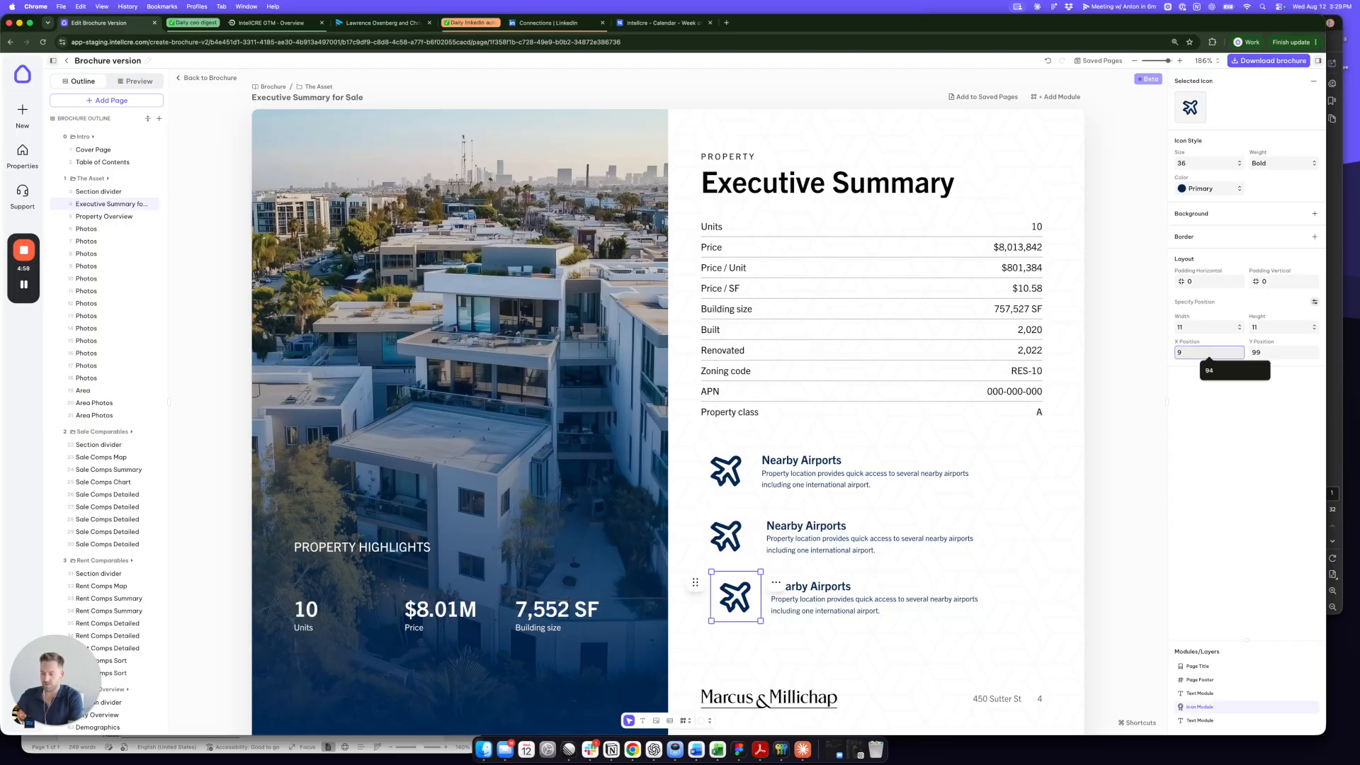
{"action": "type", "text": "6"}
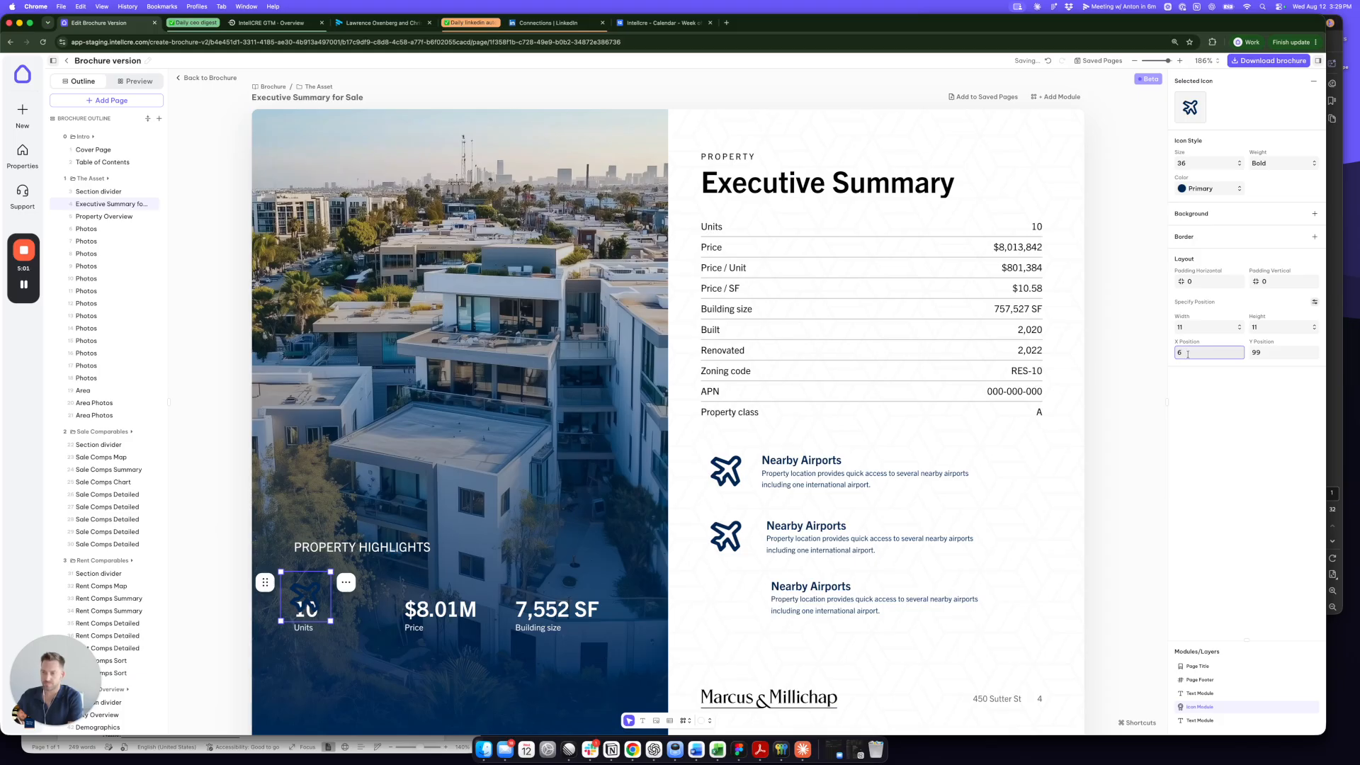
{"action": "type", "text": "96"}
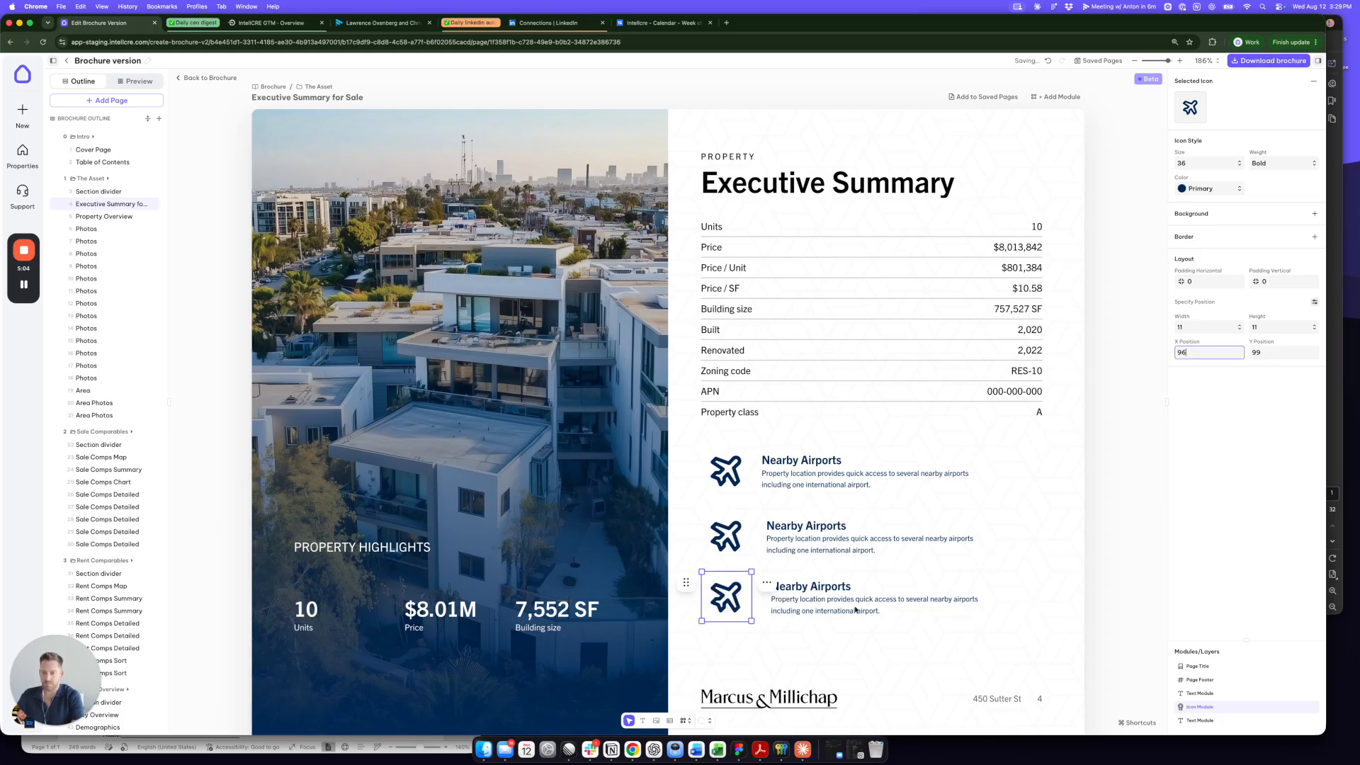
Nudge the third text module two units left and the second one unit left, aligning both with the first
{"action": "left_click", "coordinate": [854, 620]}
{"action": "key", "text": "Left"}
{"action": "key", "text": "Left"}
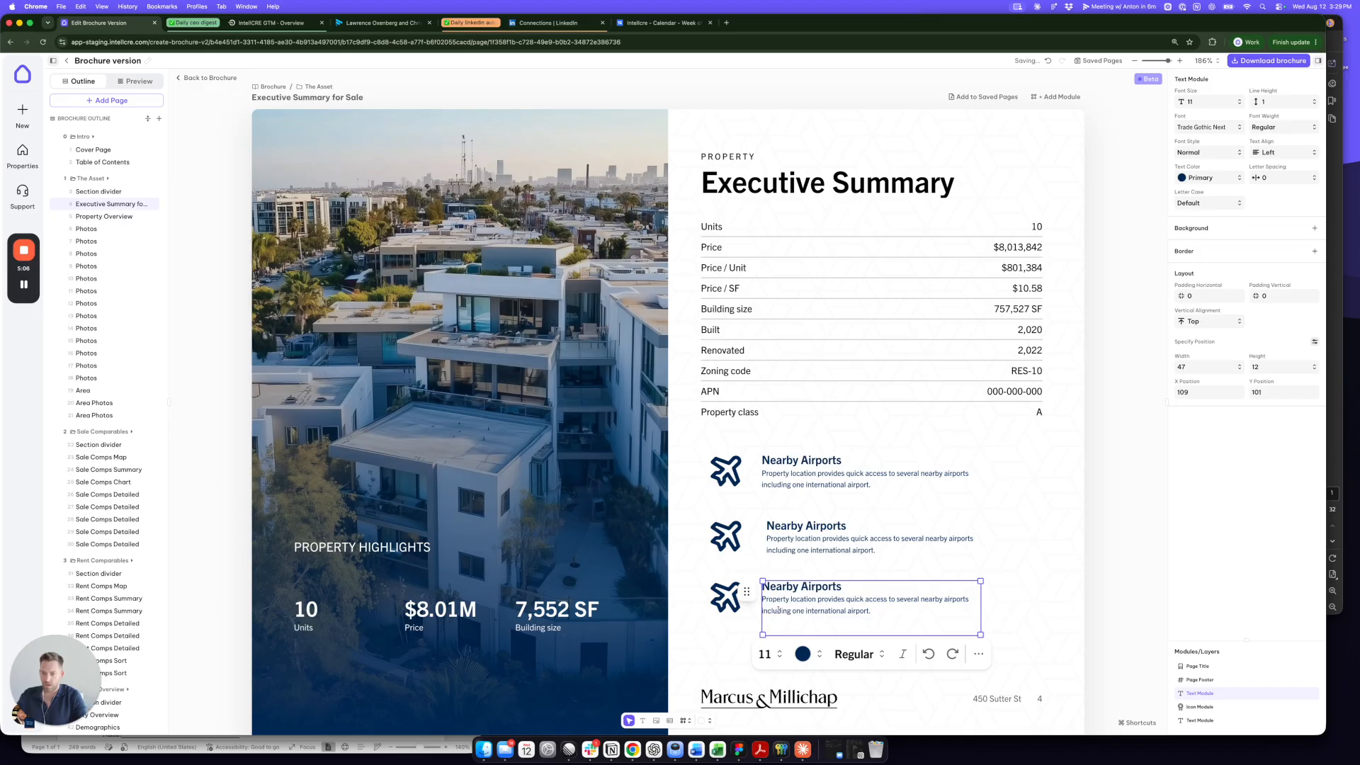
{"action": "left_click", "coordinate": [778, 549]}
{"action": "key", "text": "Left"}
{"action": "left_click", "coordinate": [991, 550]}
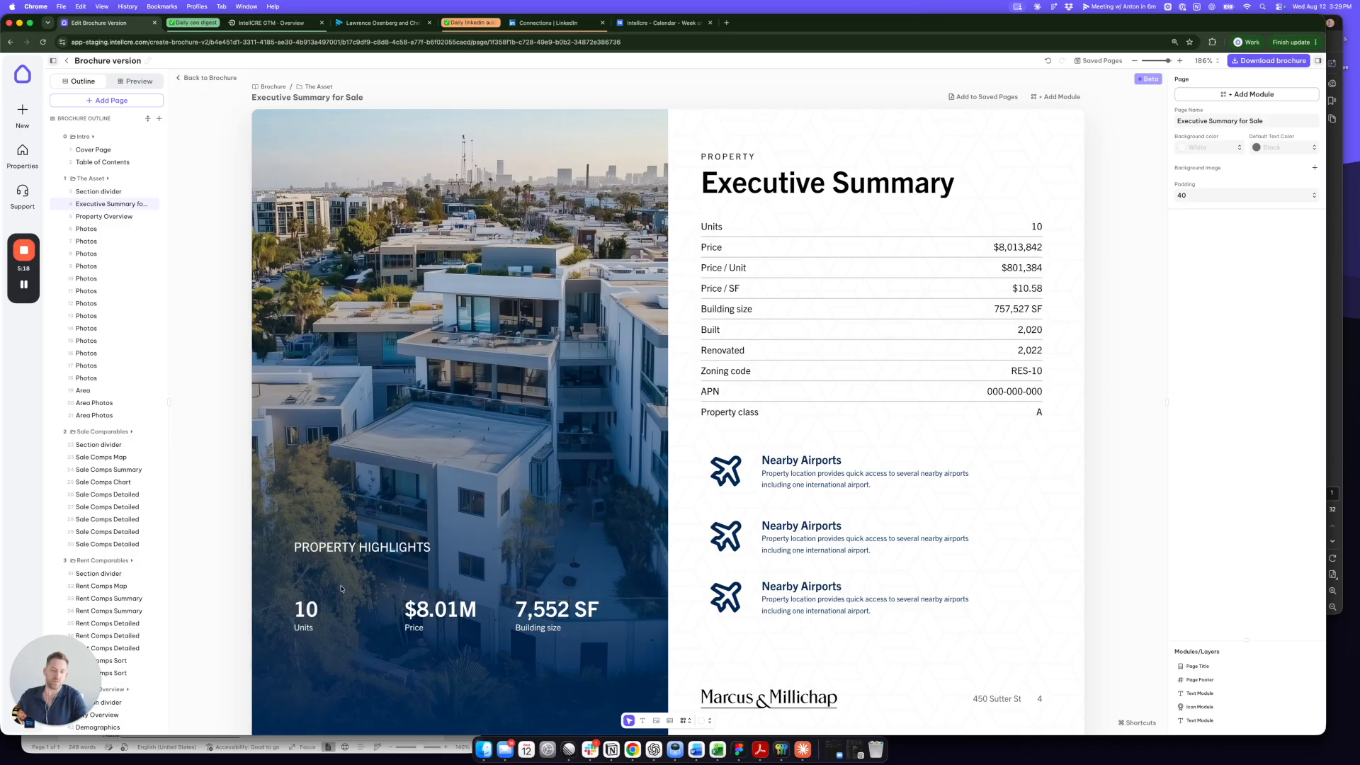
Move the PROPERTY HIGHLIGHTS heading up nine grid units on the photo, then clear the selection
{"action": "left_click", "coordinate": [303, 555]}
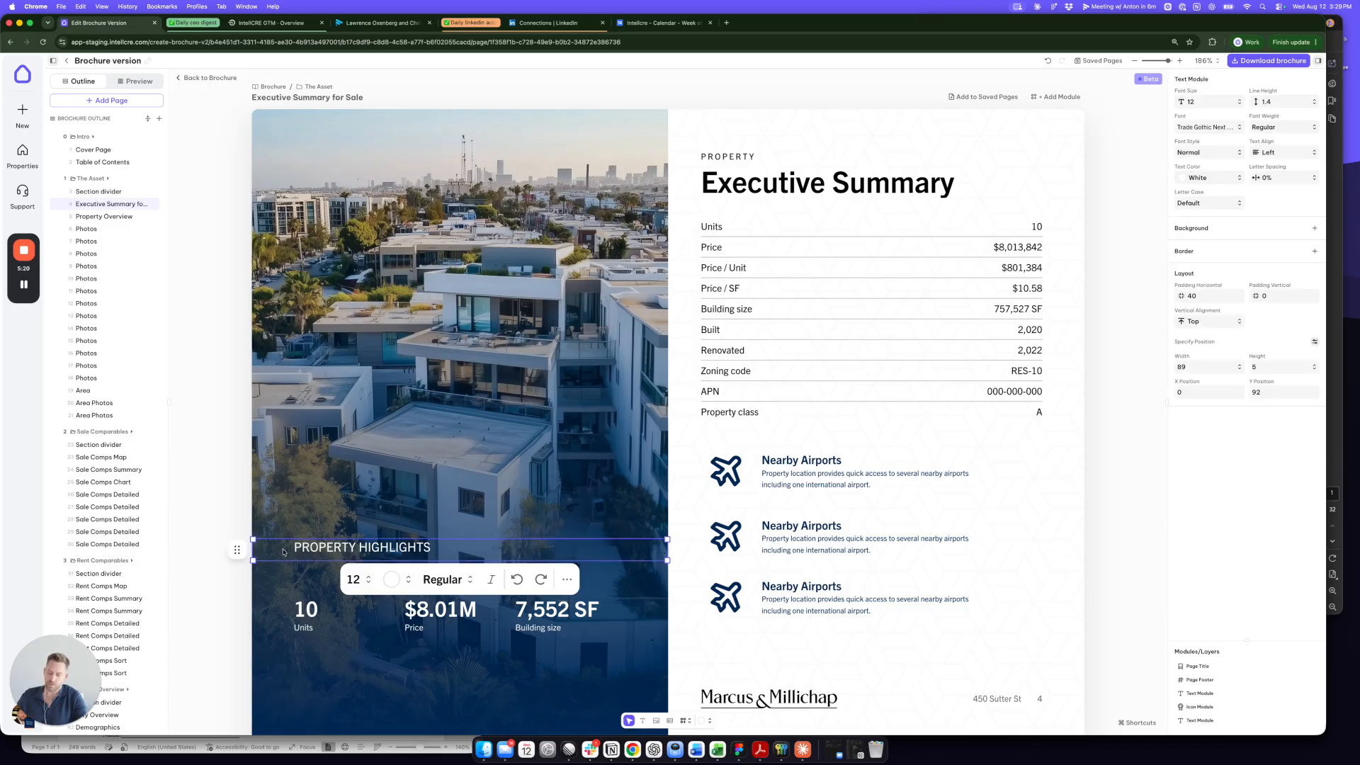
{"action": "key", "text": "Up"}
{"action": "key", "text": "Up"}
{"action": "key", "text": "Up"}
{"action": "key", "text": "Up"}
{"action": "key", "text": "Up"}
{"action": "key", "text": "Up"}
{"action": "key", "text": "Up"}
{"action": "key", "text": "Up"}
{"action": "key", "text": "Up"}
{"action": "left_click", "coordinate": [517, 668]}
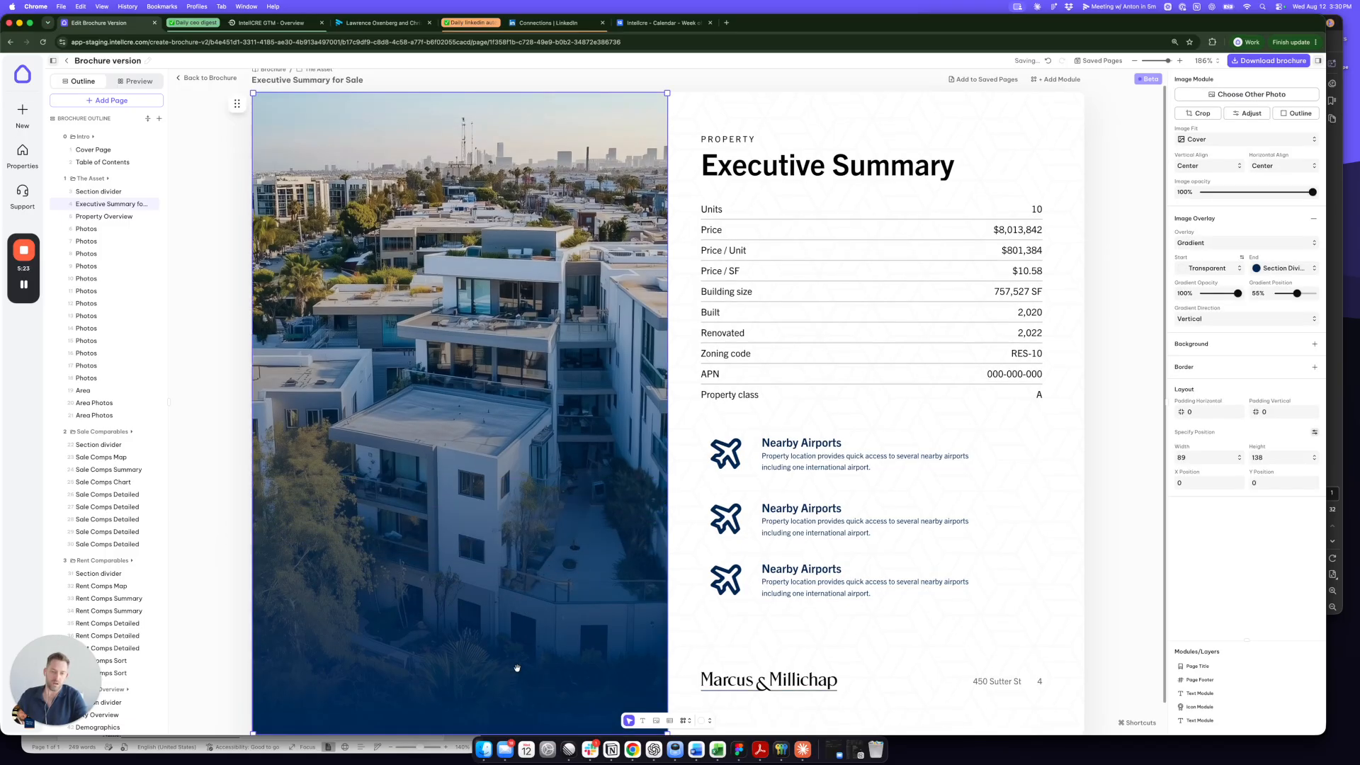
{"action": "key", "text": "Escape"}
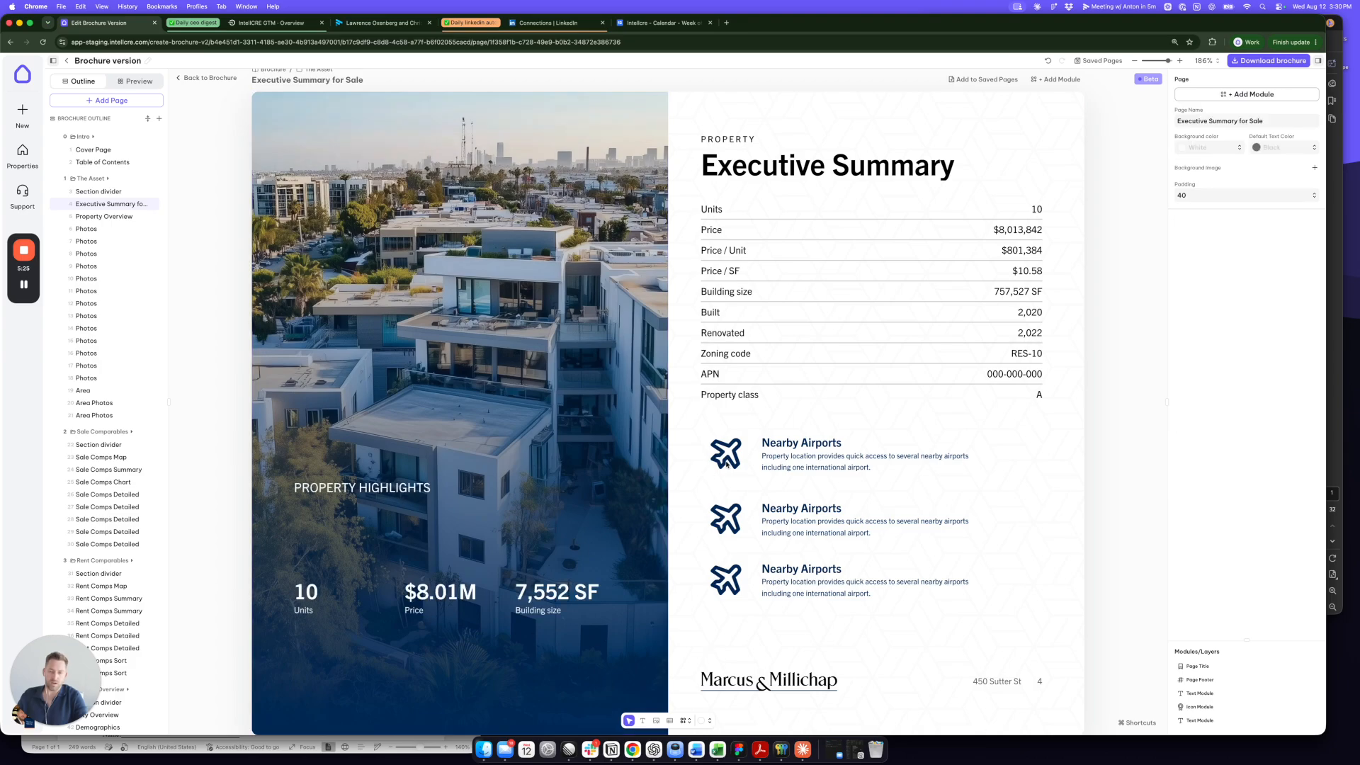
Move the first airplane icon above the 10 Units highlight on the photo and set its icon size to 24
{"action": "left_click", "coordinate": [726, 464]}
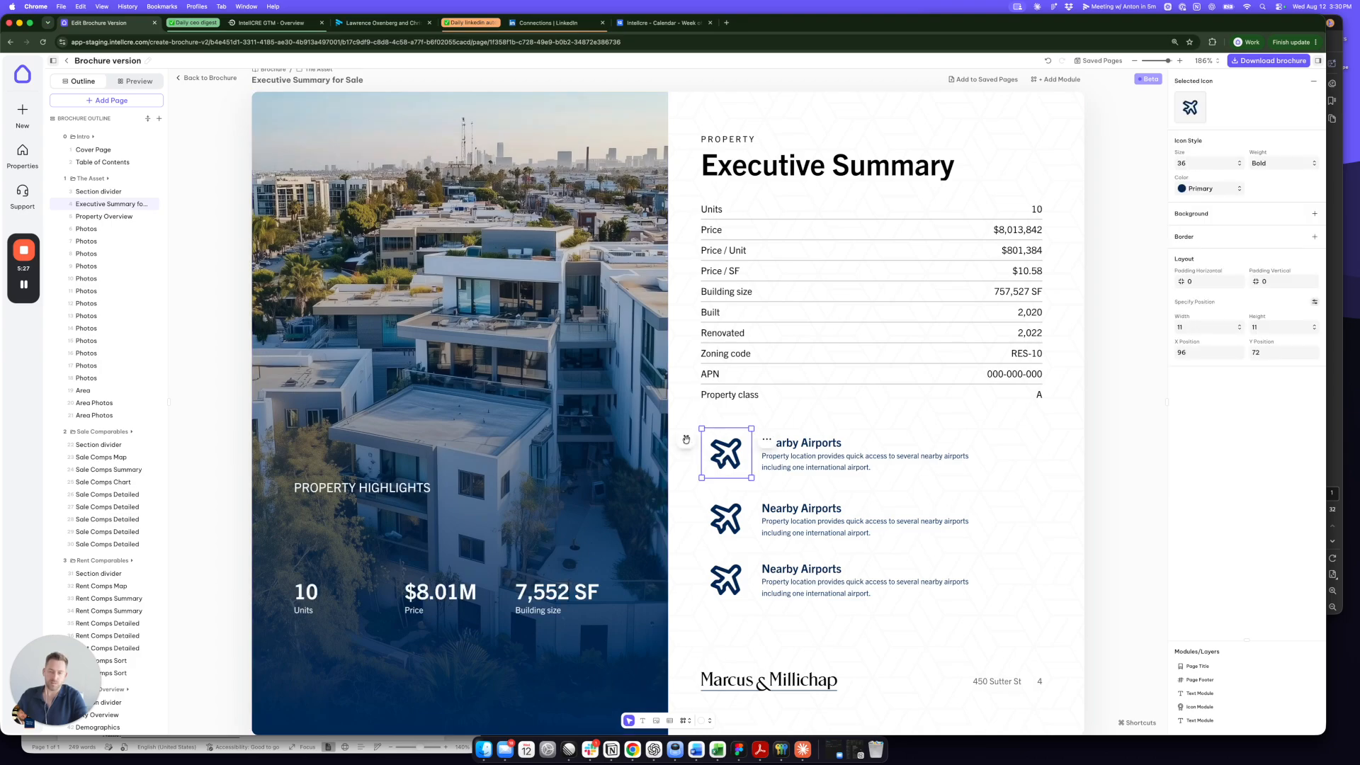
{"action": "left_click_drag", "start_coordinate": [685, 439], "coordinate": [282, 540]}
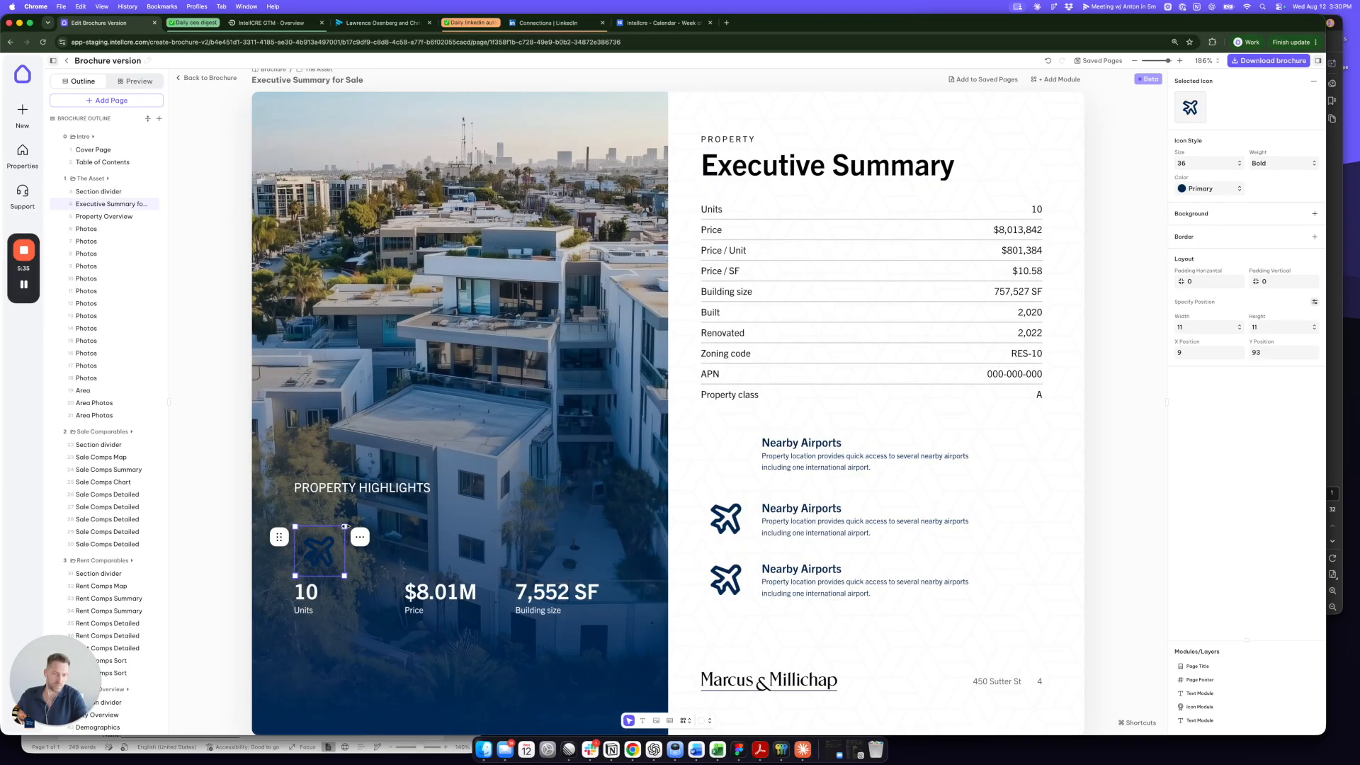
{"action": "left_click", "coordinate": [1208, 163]}
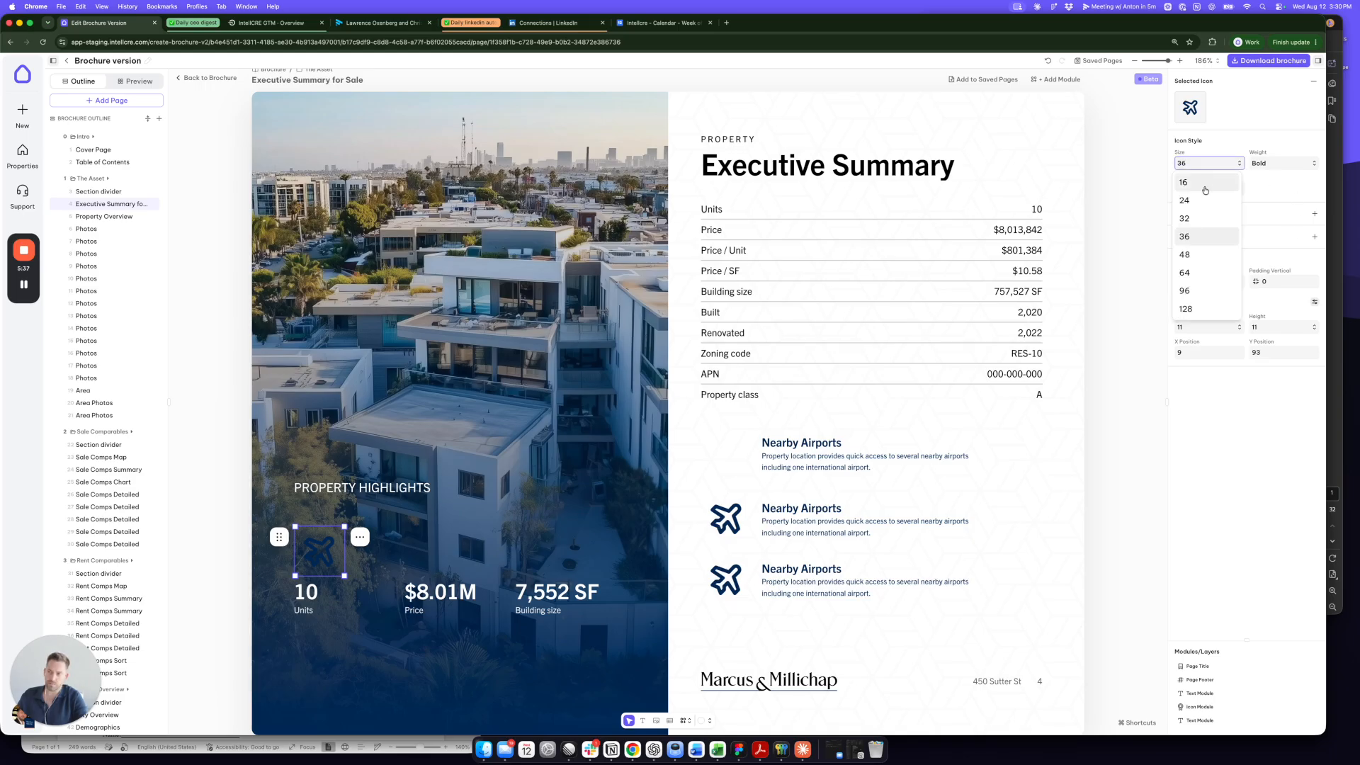
{"action": "left_click", "coordinate": [1193, 184]}
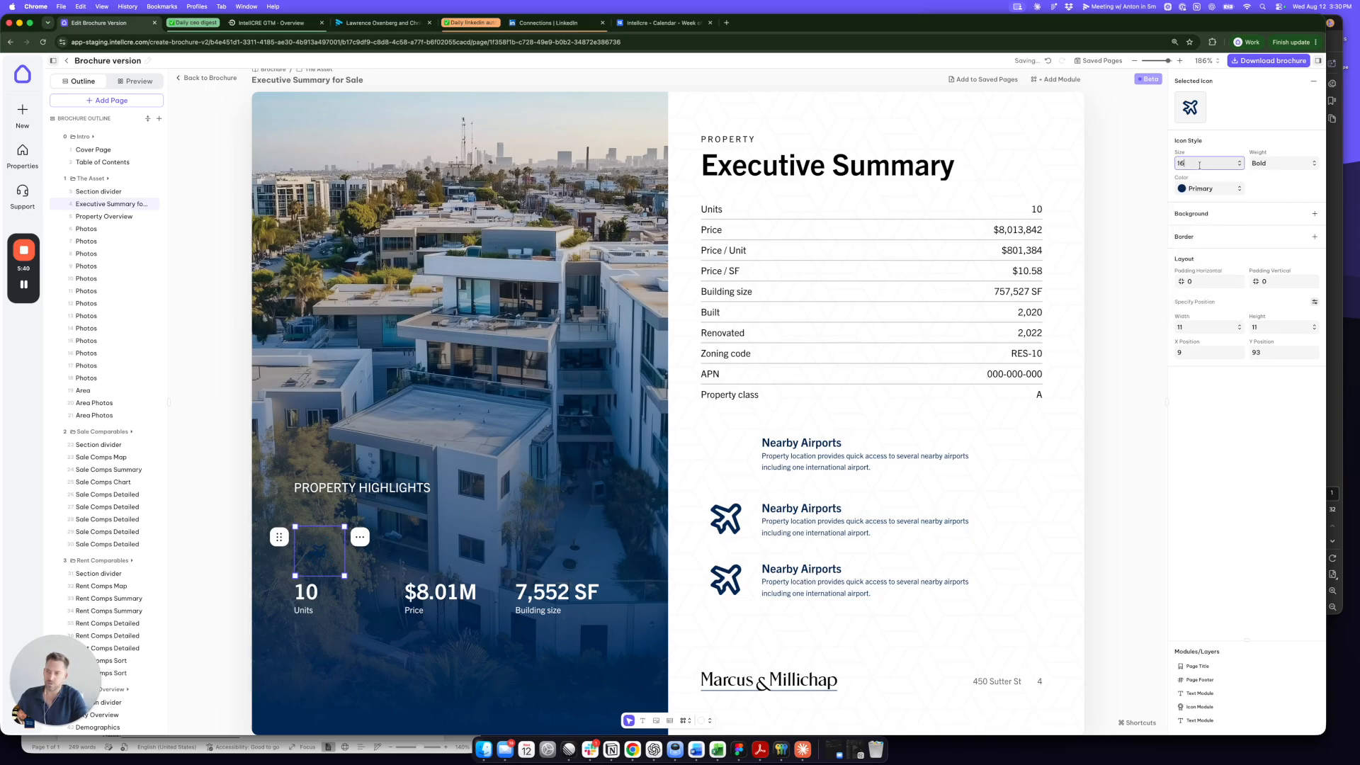
{"action": "left_click", "coordinate": [1204, 201]}
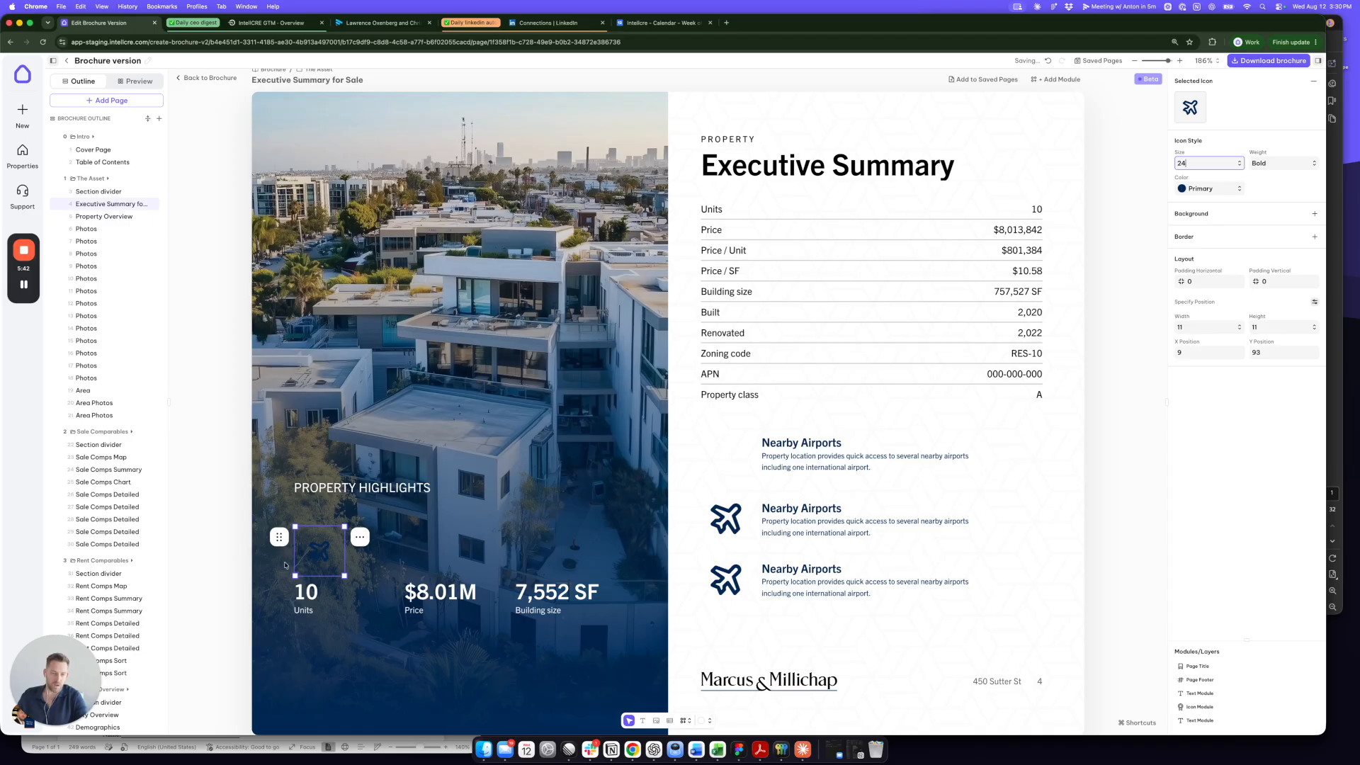
Shrink the airplane icon module above the Units figure to 6 by 6 and color the icon White
{"action": "left_click_drag", "start_coordinate": [346, 525], "coordinate": [325, 546]}
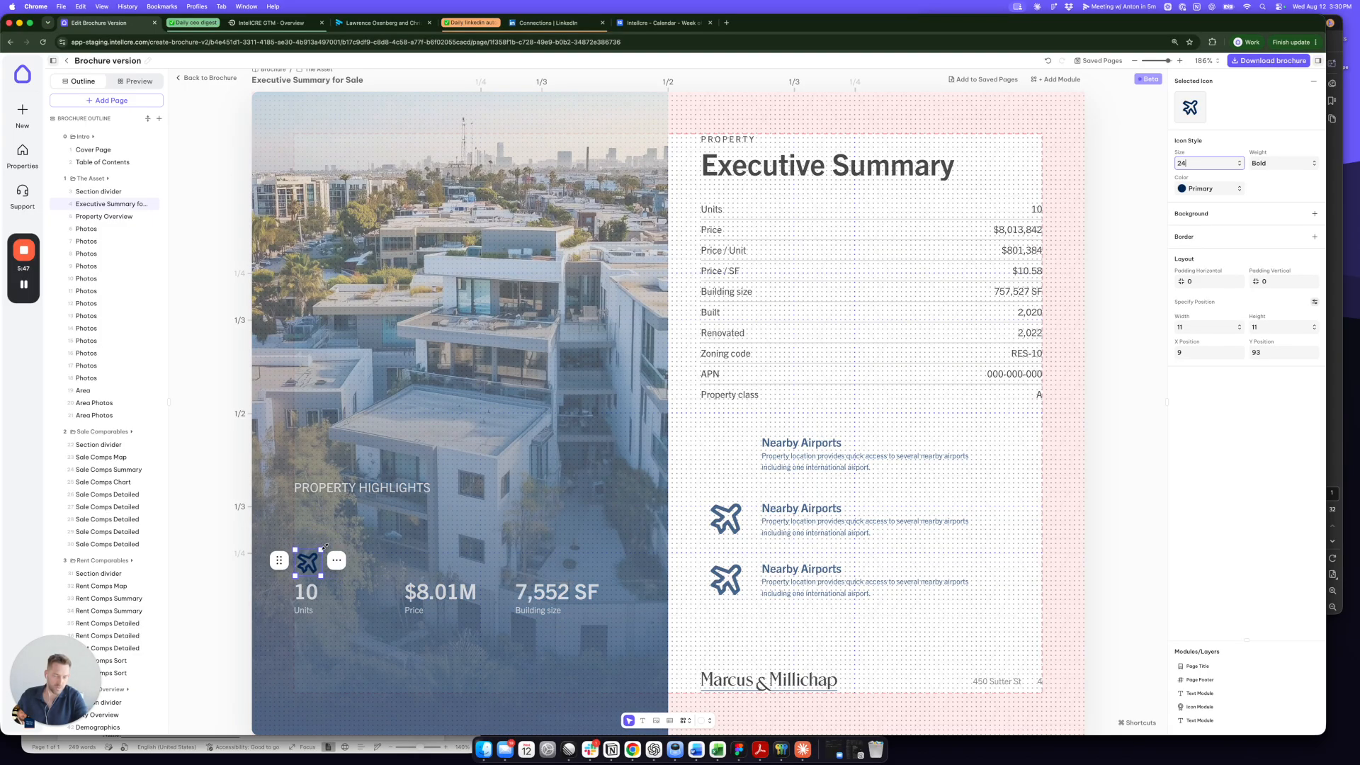
{"action": "left_click_drag", "start_coordinate": [325, 547], "coordinate": [319, 553]}
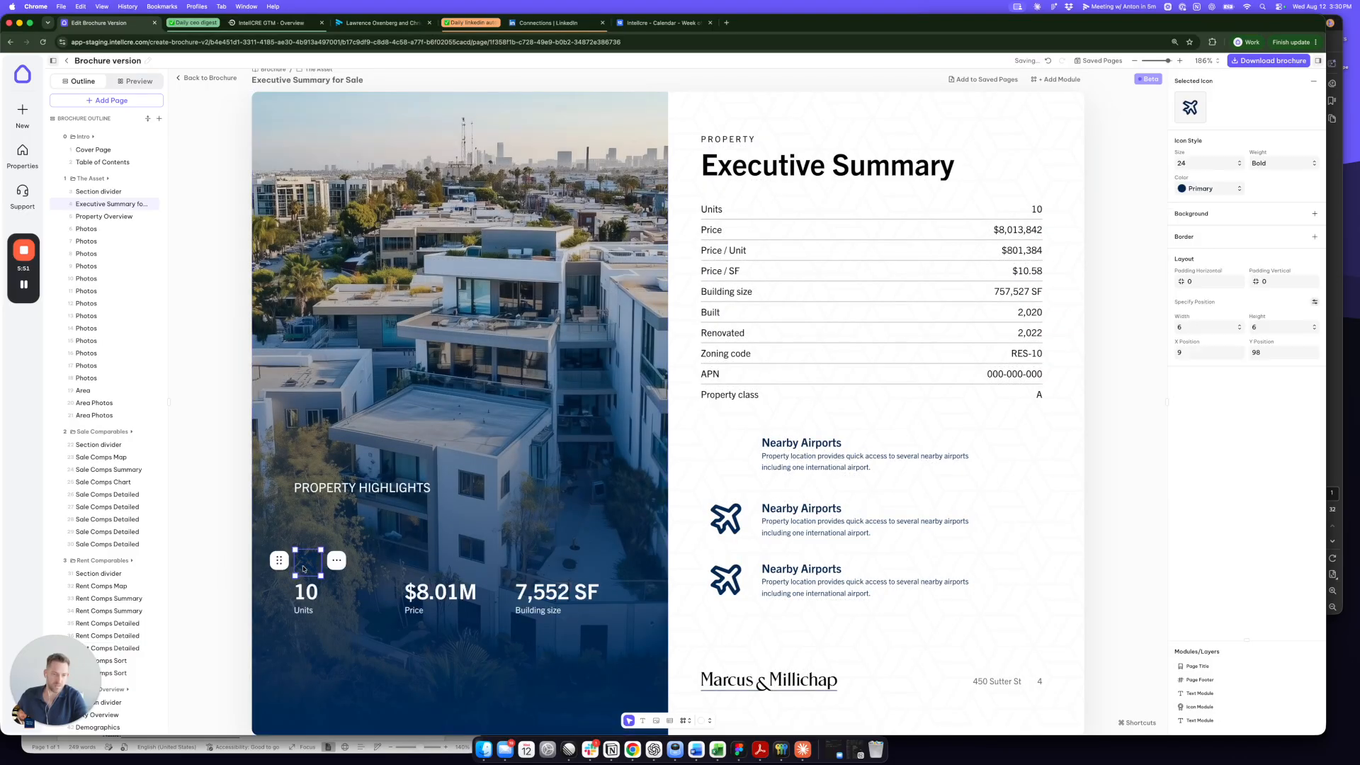
{"action": "left_click", "coordinate": [1204, 188]}
{"action": "left_click", "coordinate": [1187, 293]}
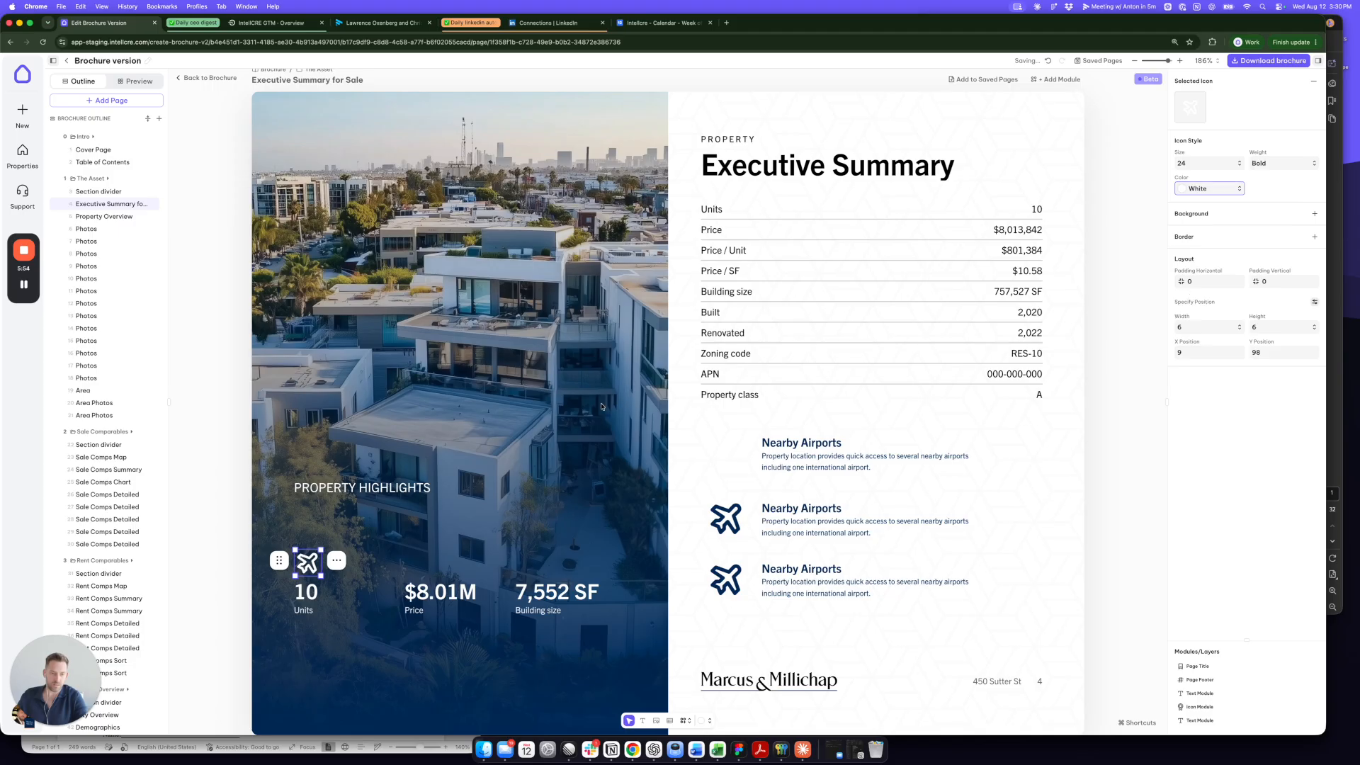
{"action": "left_click", "coordinate": [212, 531]}
{"action": "left_click", "coordinate": [305, 566]}
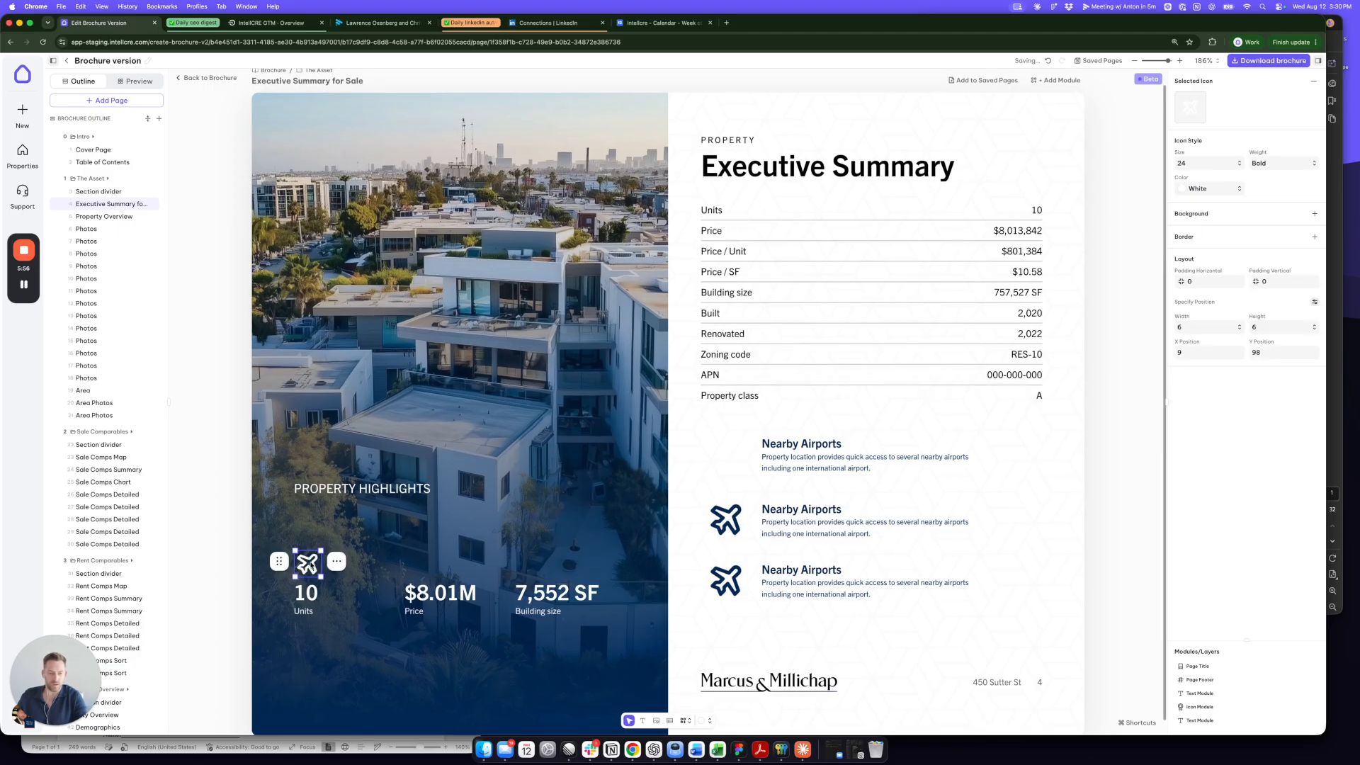
Duplicate the white airplane icon, place the copy above the Price figure on the photo at 7 by 6, and clear the selection
{"action": "left_click", "coordinate": [340, 564]}
{"action": "left_click", "coordinate": [305, 586]}
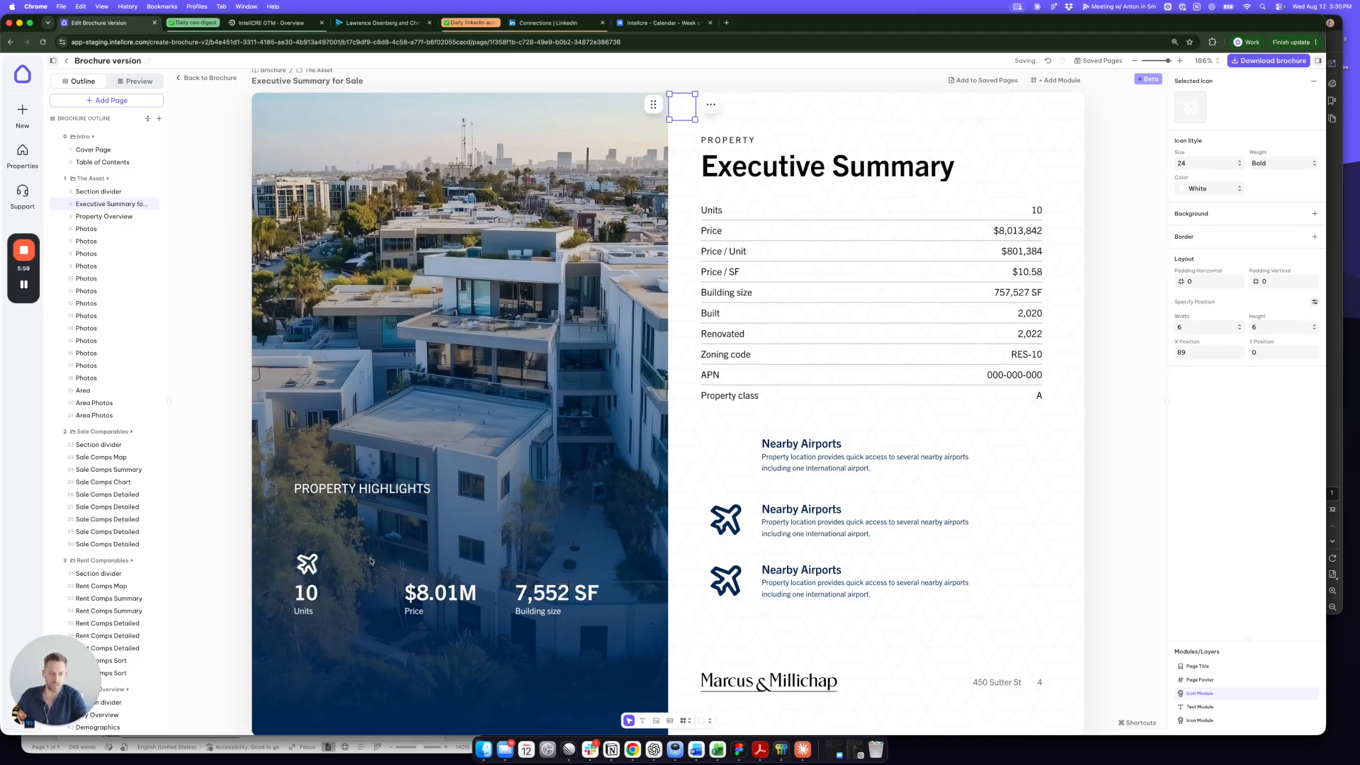
{"action": "left_click_drag", "start_coordinate": [669, 106], "coordinate": [390, 564]}
{"action": "left_click_drag", "start_coordinate": [658, 564], "coordinate": [438, 563]}
{"action": "left_click", "coordinate": [529, 538]}
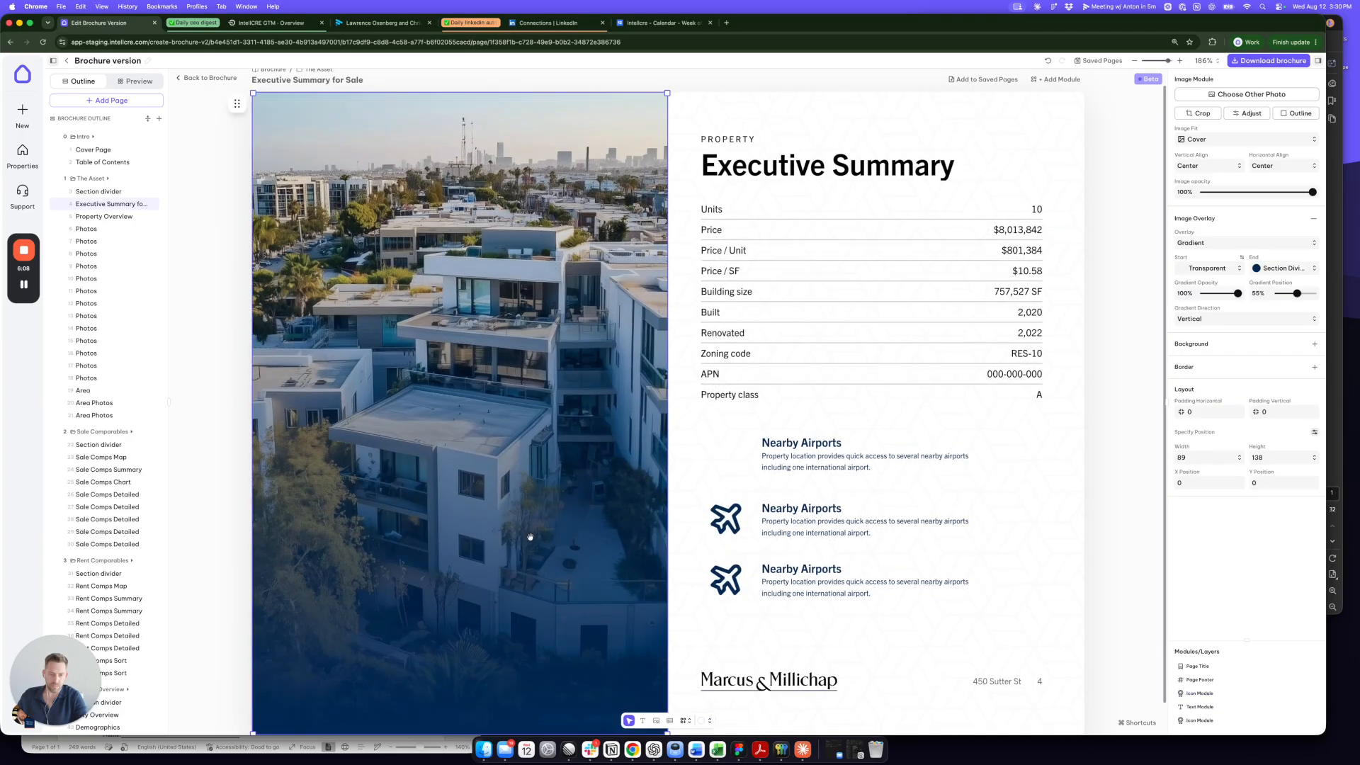
{"action": "left_click", "coordinate": [707, 613]}
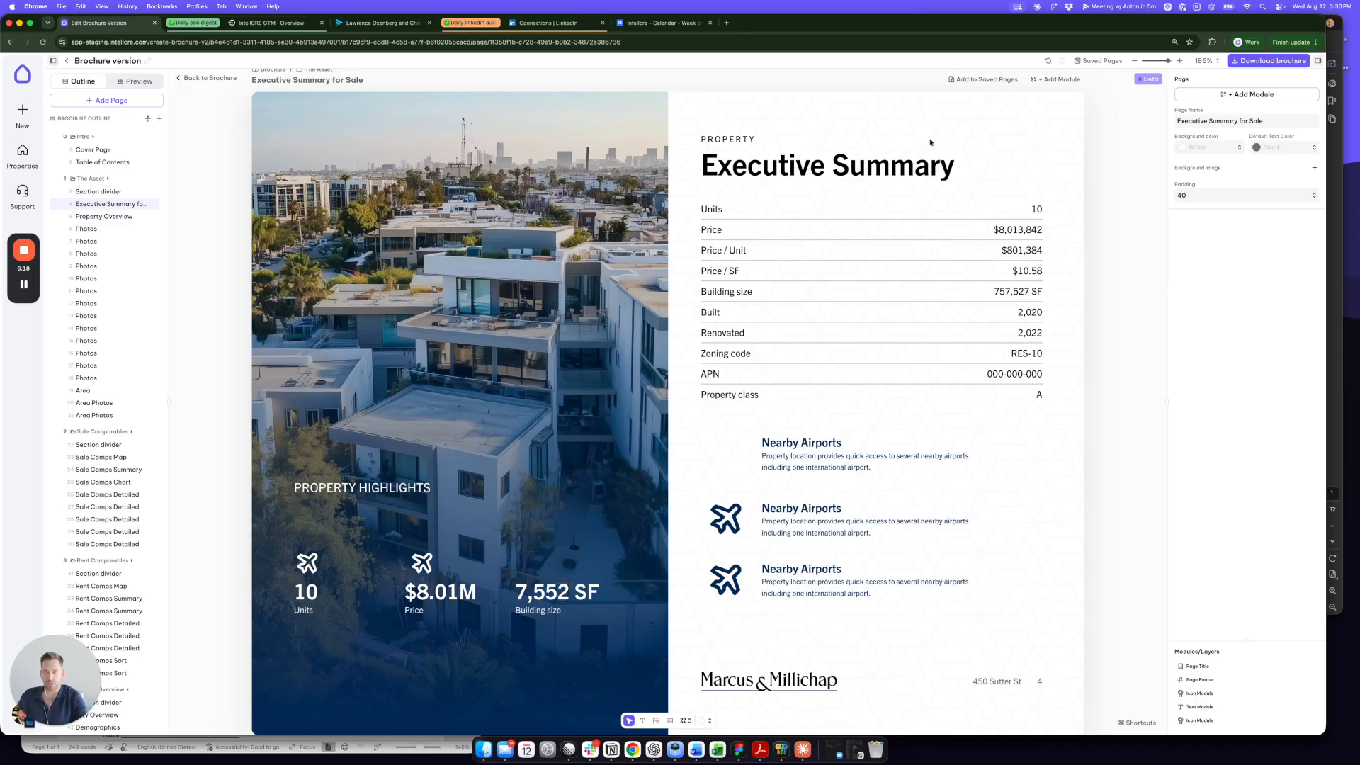
Look over the module types that can be added to the page, including Icon, and close the list
{"action": "left_click", "coordinate": [1058, 97]}
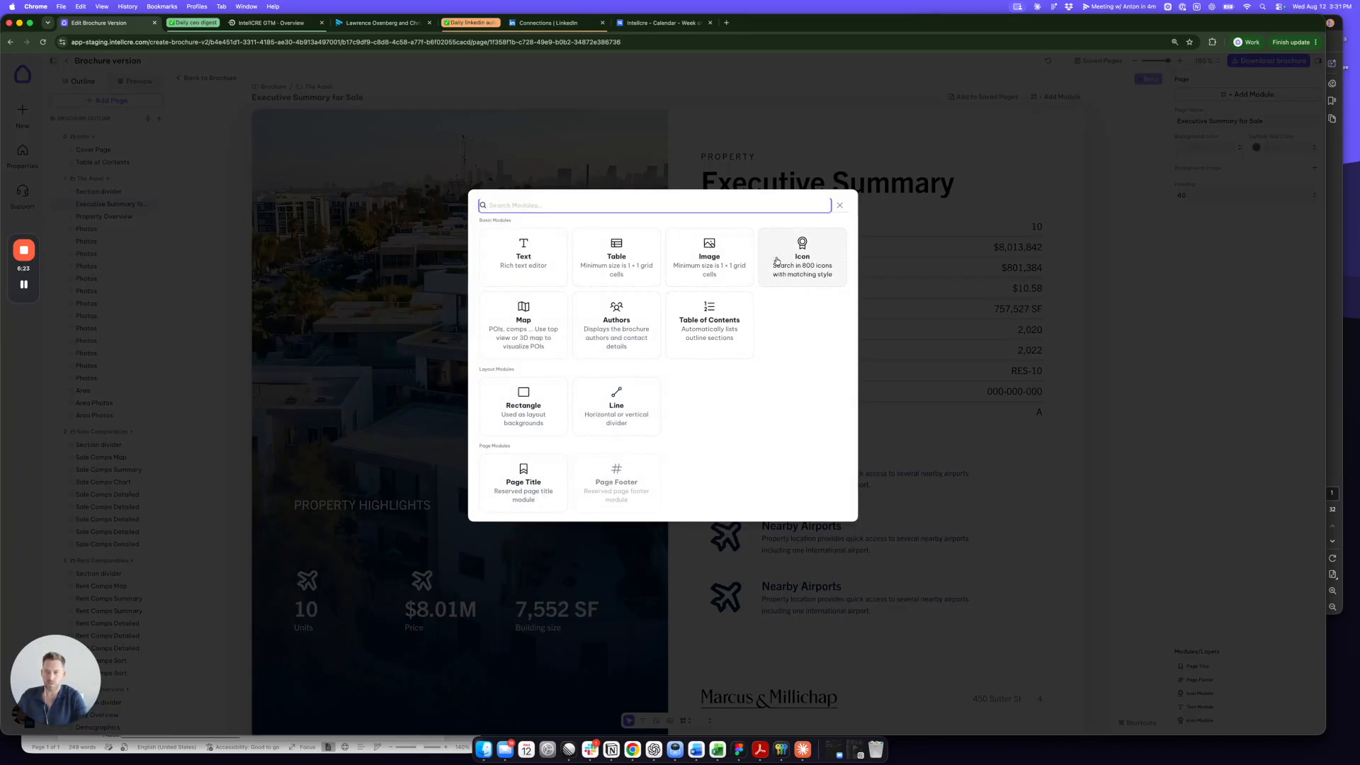
{"action": "left_click", "coordinate": [984, 177]}
Replace the airplane icon above the Price figure with the alien head icon and clear the selection
{"action": "left_click", "coordinate": [432, 584]}
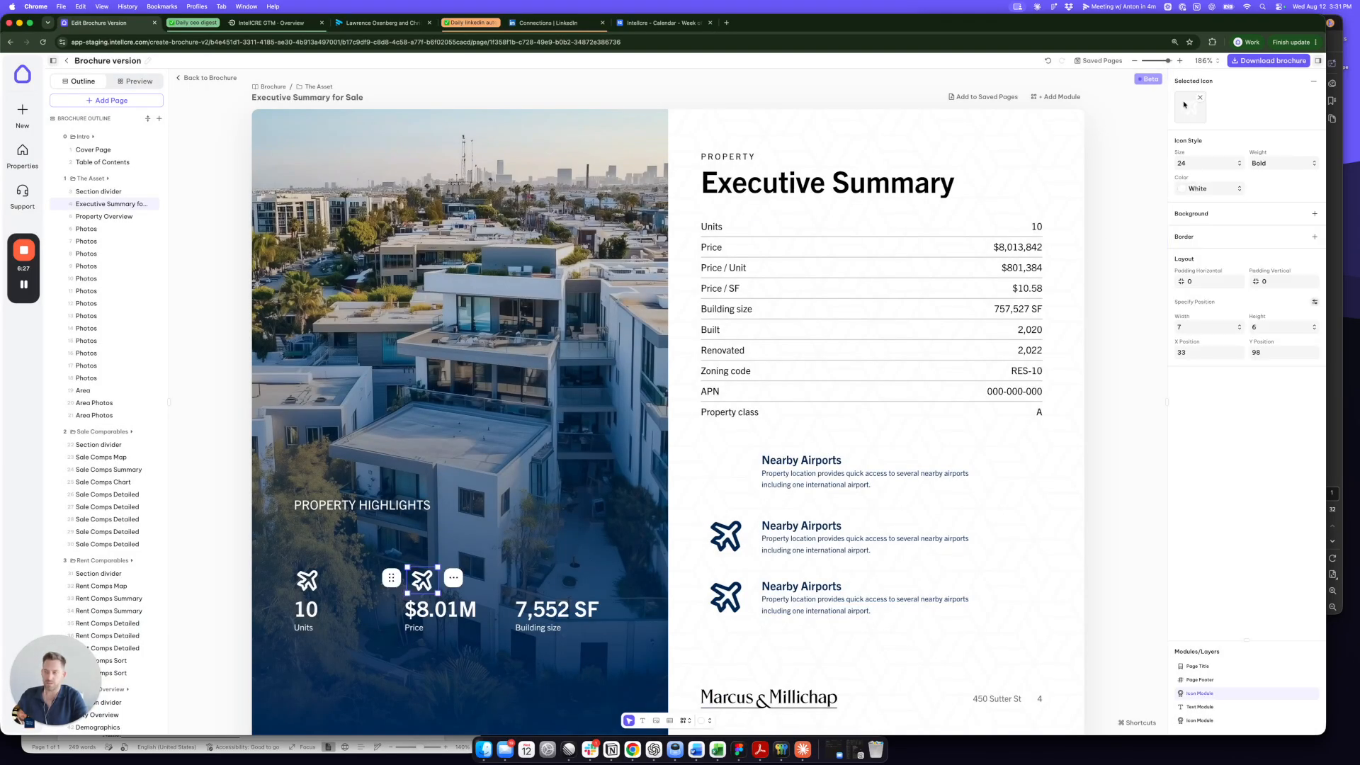
{"action": "left_click", "coordinate": [1200, 99]}
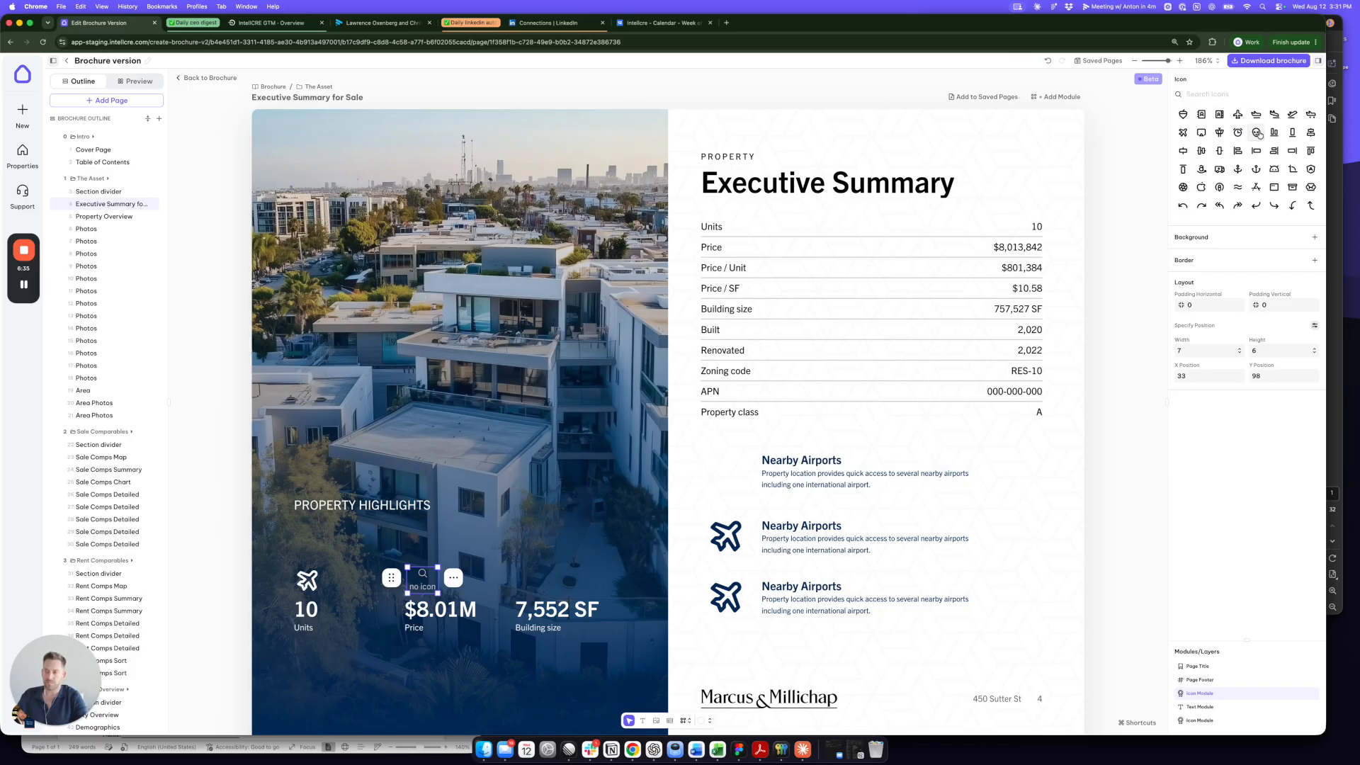
{"action": "left_click", "coordinate": [1257, 133]}
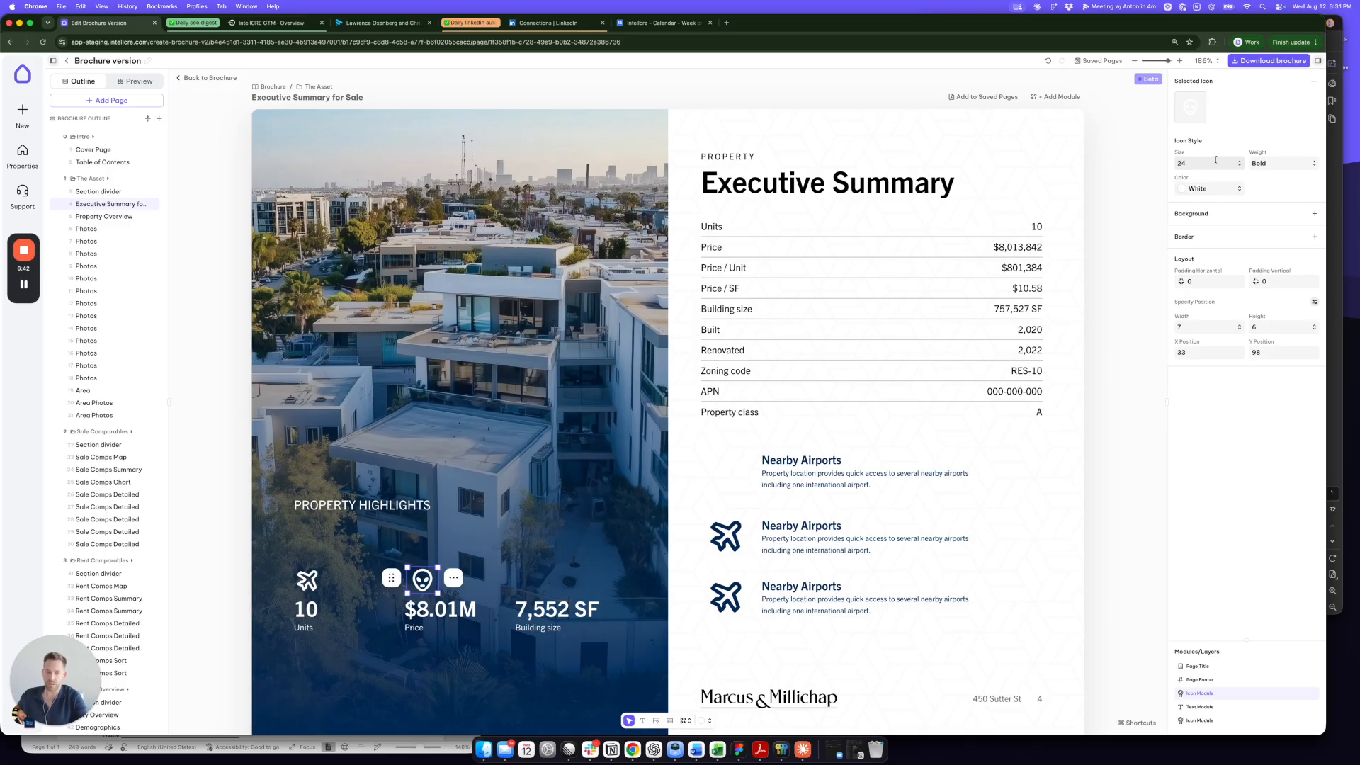
{"action": "left_click", "coordinate": [1108, 457]}
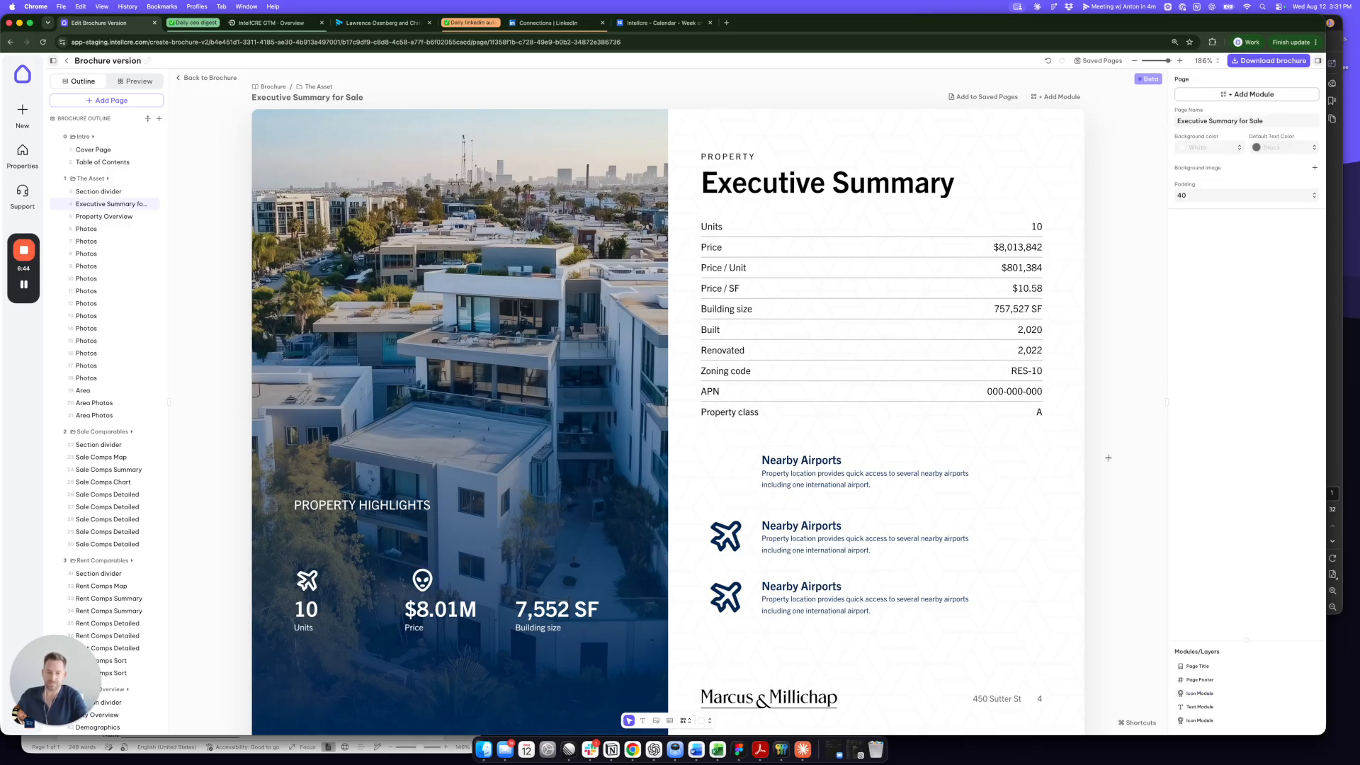